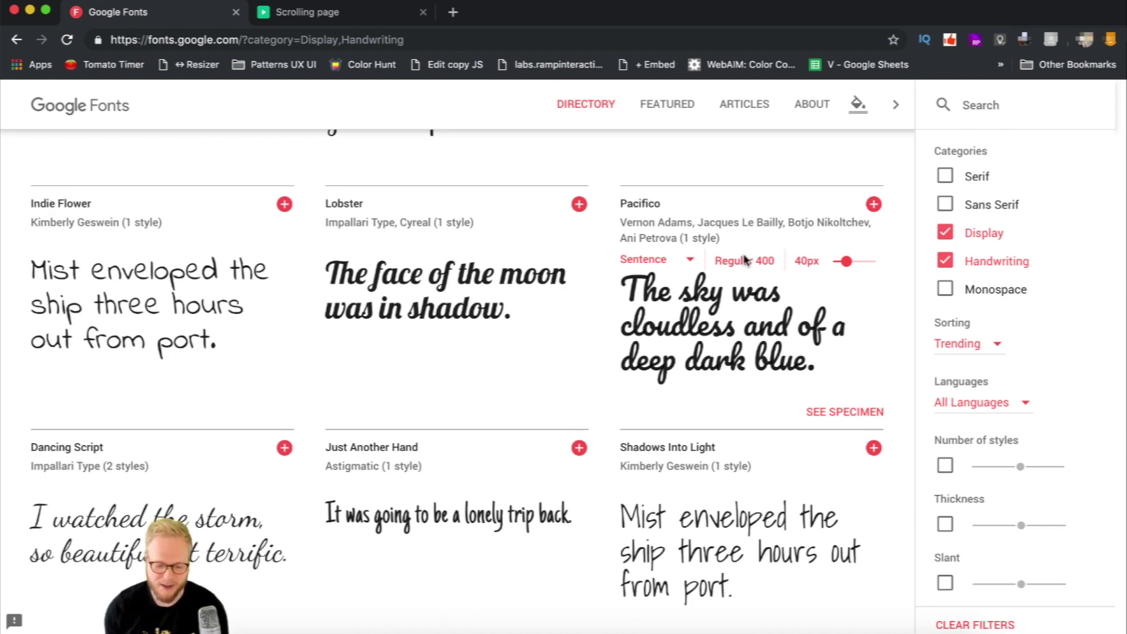
Step: Scroll the Google Fonts list to Permanent Marker and select its sample sentence
scroll(493, 337, "up", 3)
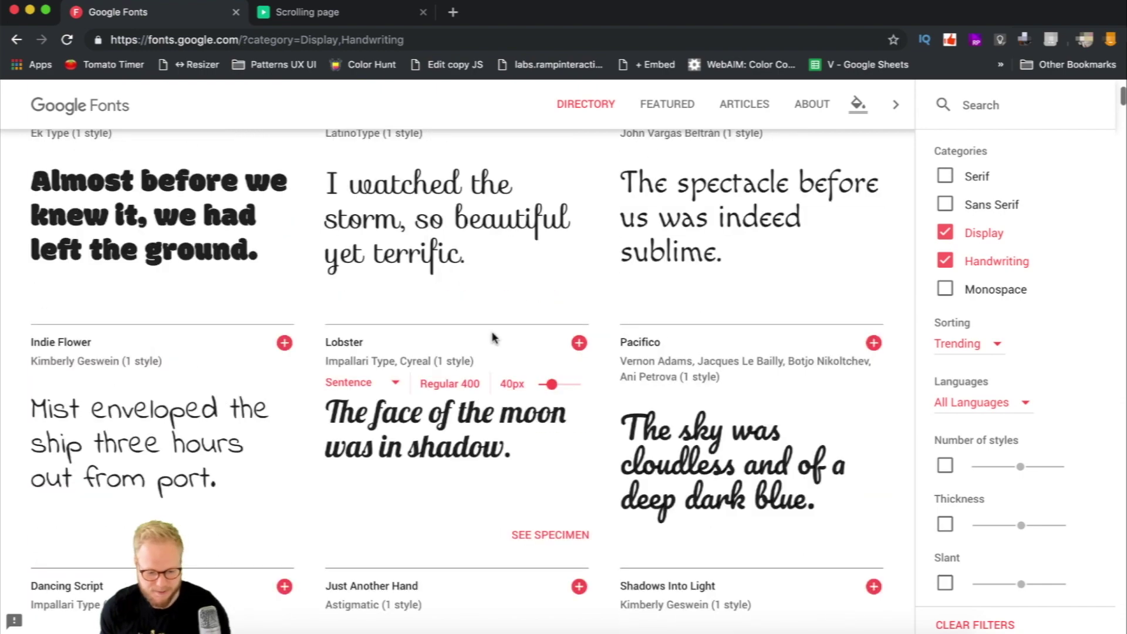
scroll(493, 338, "up", 5)
scroll(492, 328, "down", 15)
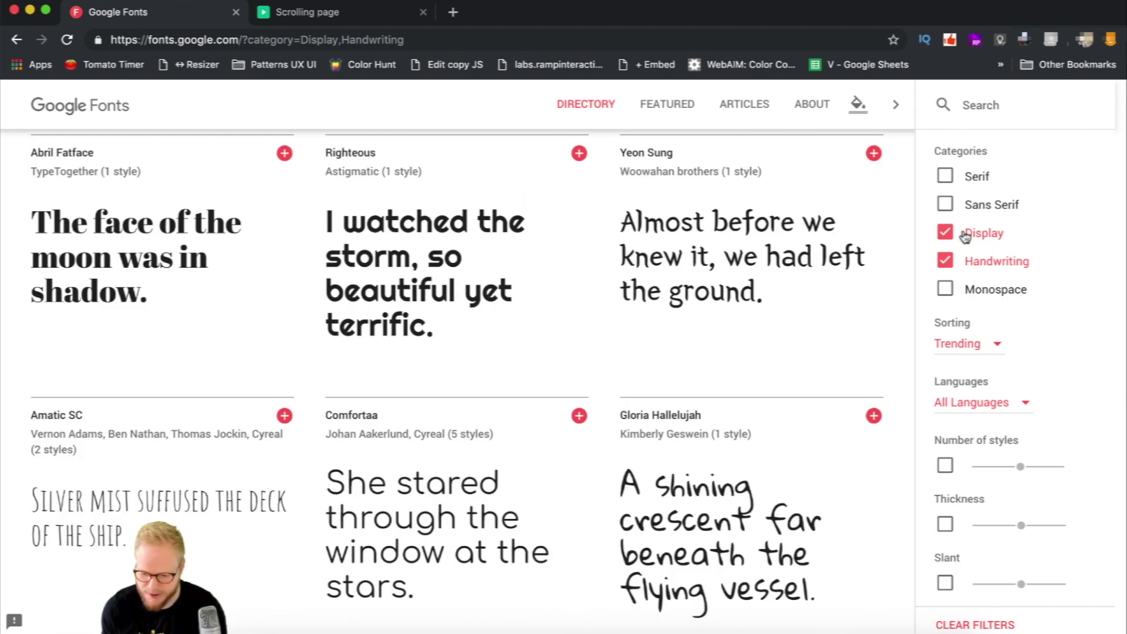
scroll(607, 327, "down", 4)
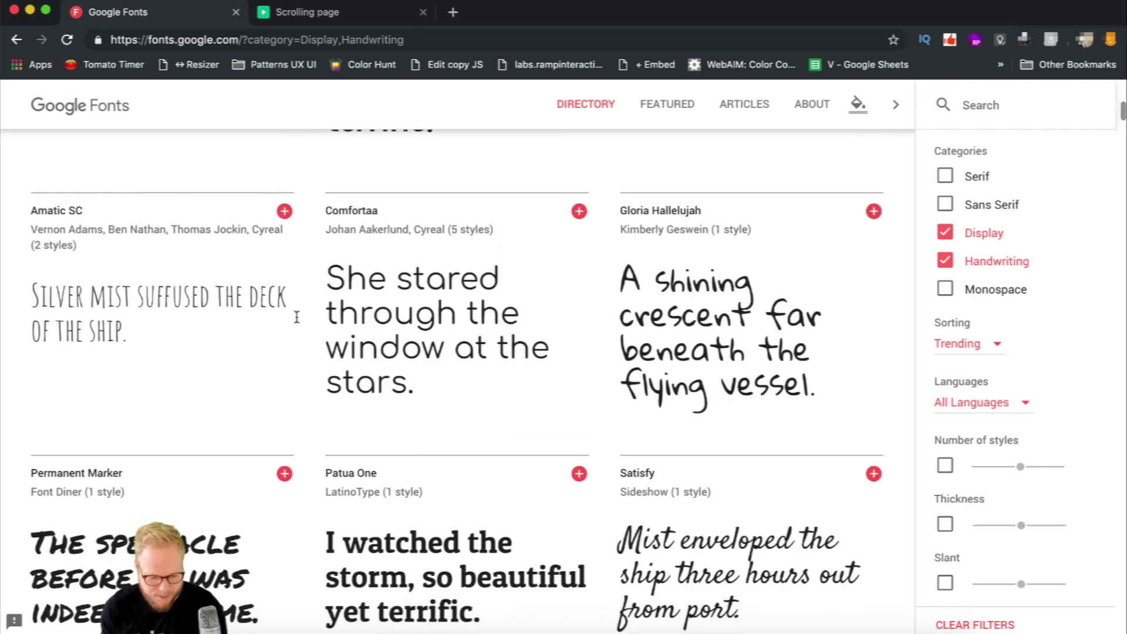
scroll(218, 347, "down", 2)
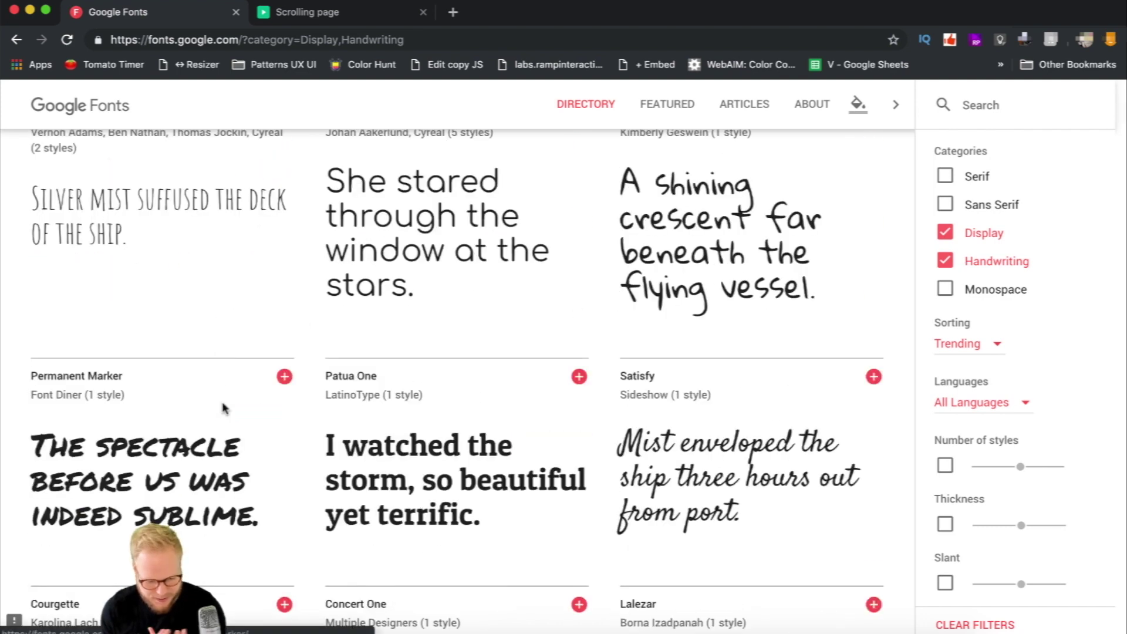
scroll(223, 408, "down", 4)
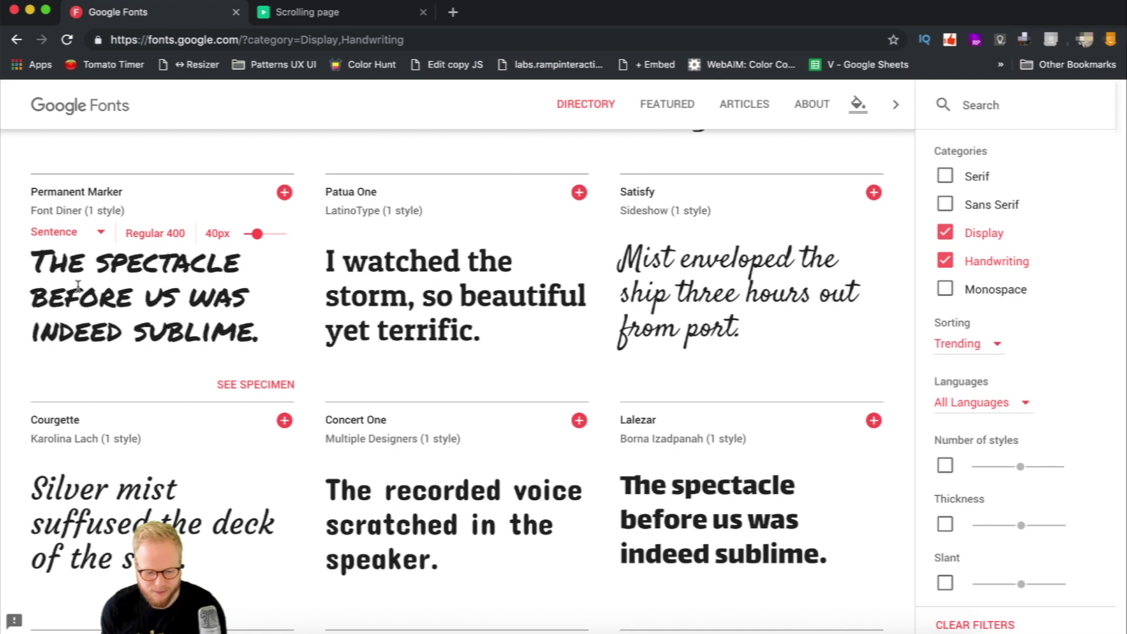
mouse_move(33, 265)
left_mouse_down()
mouse_move(229, 284)
mouse_move(257, 334)
left_mouse_up()
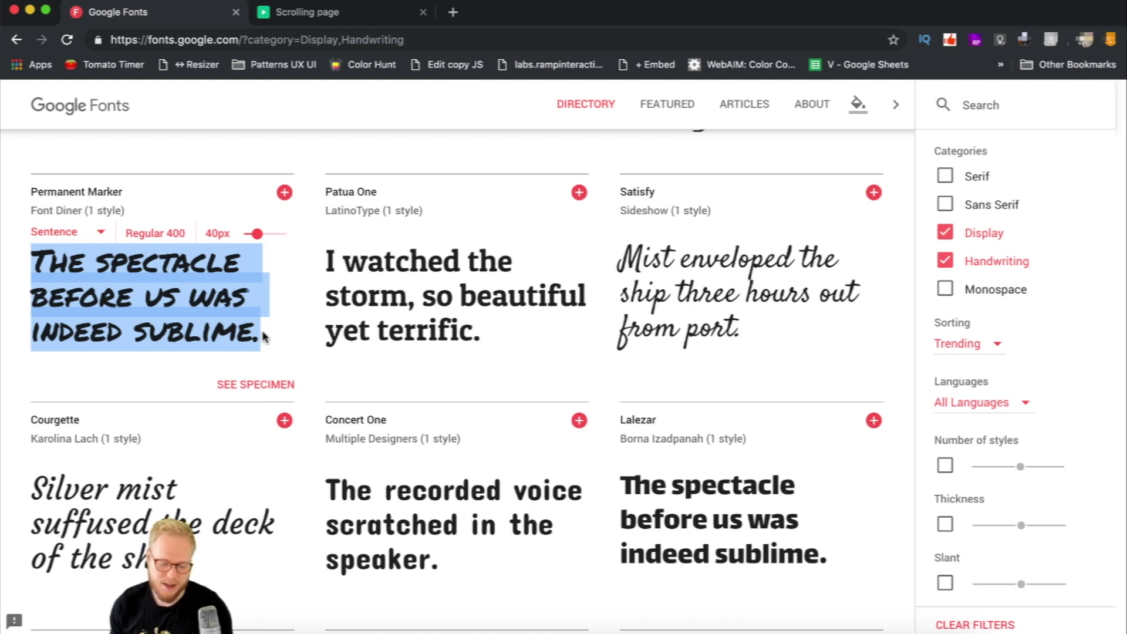
Step: Clear the text selection in the Permanent Marker card
left_click(274, 305)
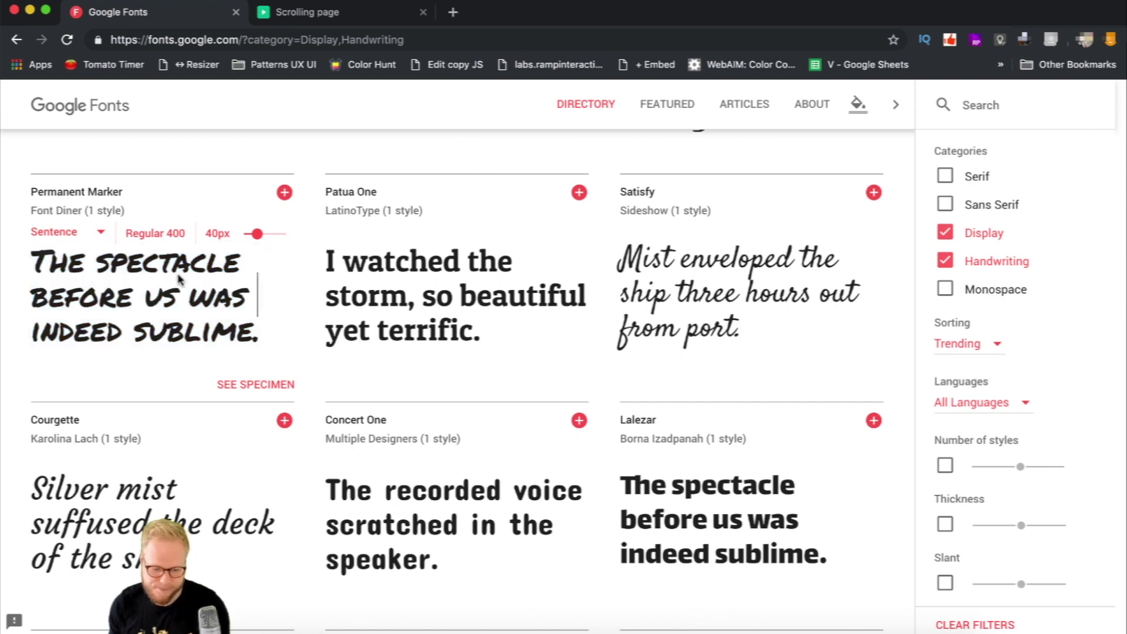
key("shift+Up")
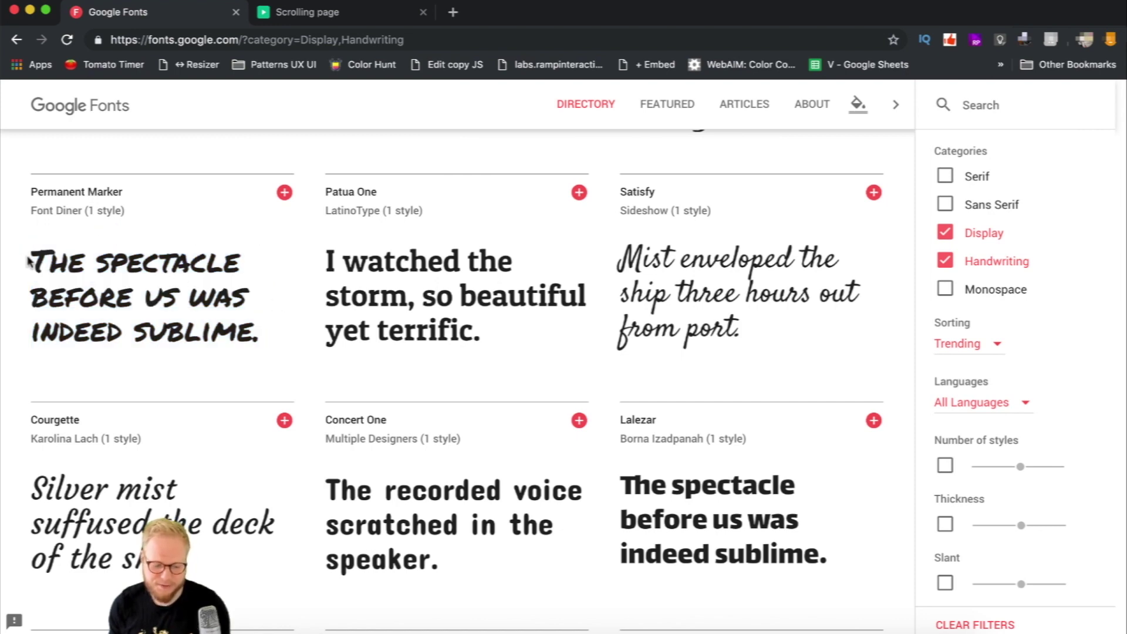
left_click(253, 311)
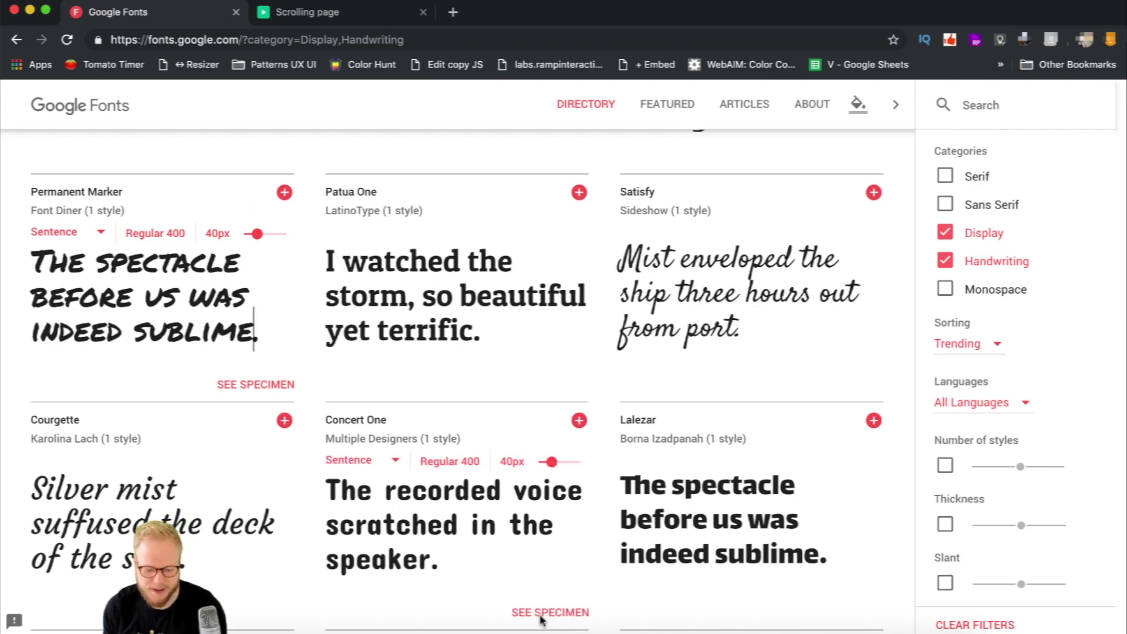
Step: Return to Axure RP and preview the Scrolling page with the preview toolbar hidden
left_click(244, 629)
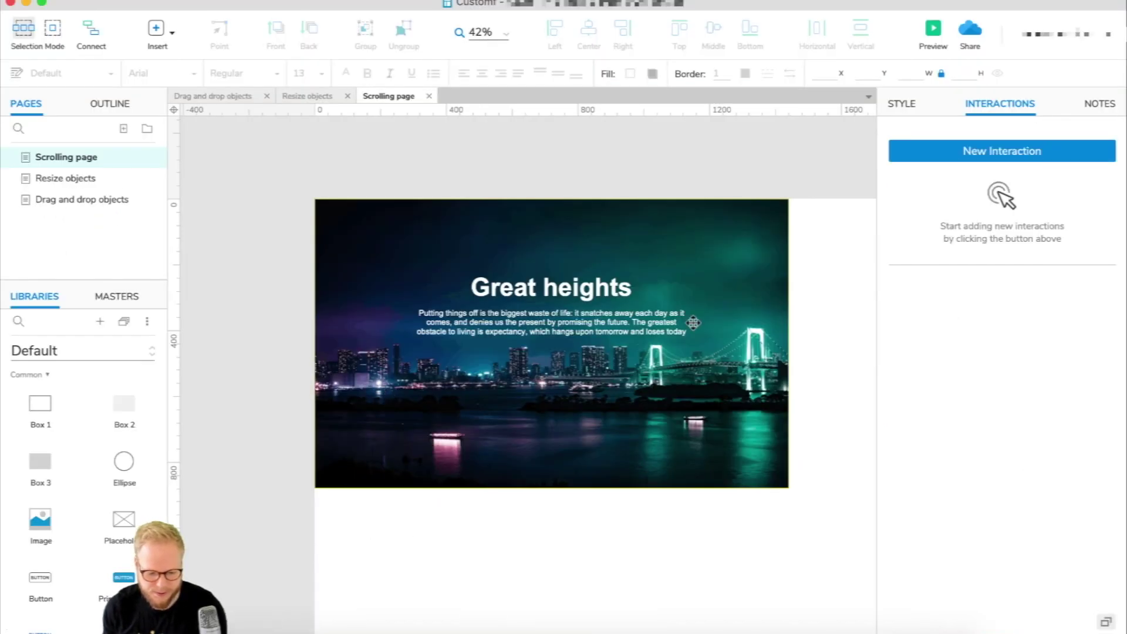
scroll(544, 398, "up", 5)
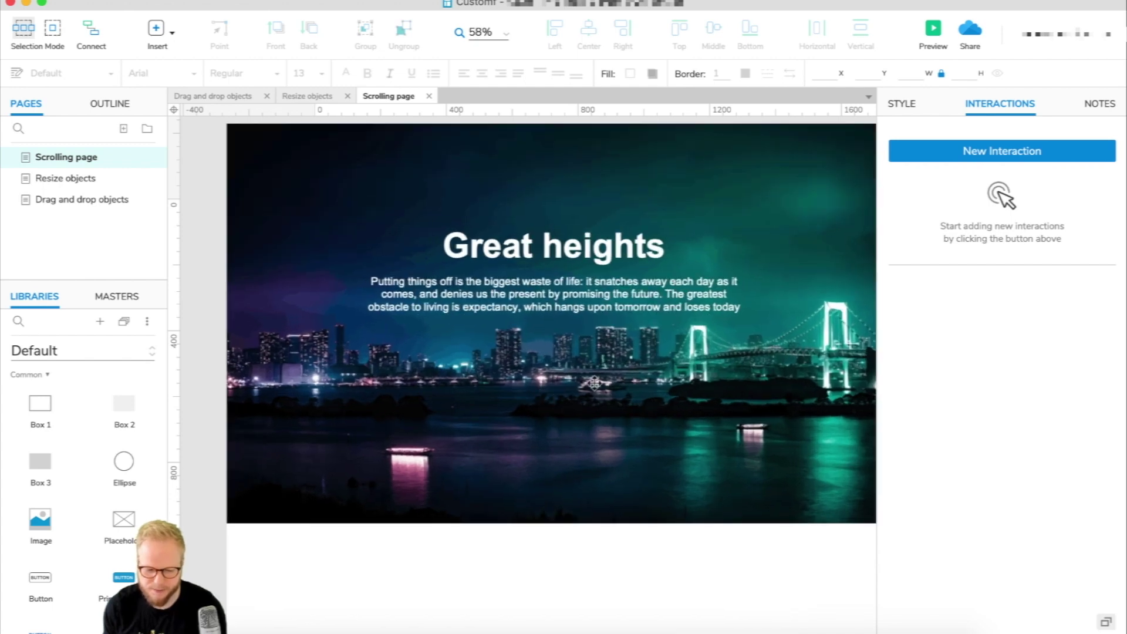
scroll(702, 246, "up", 2)
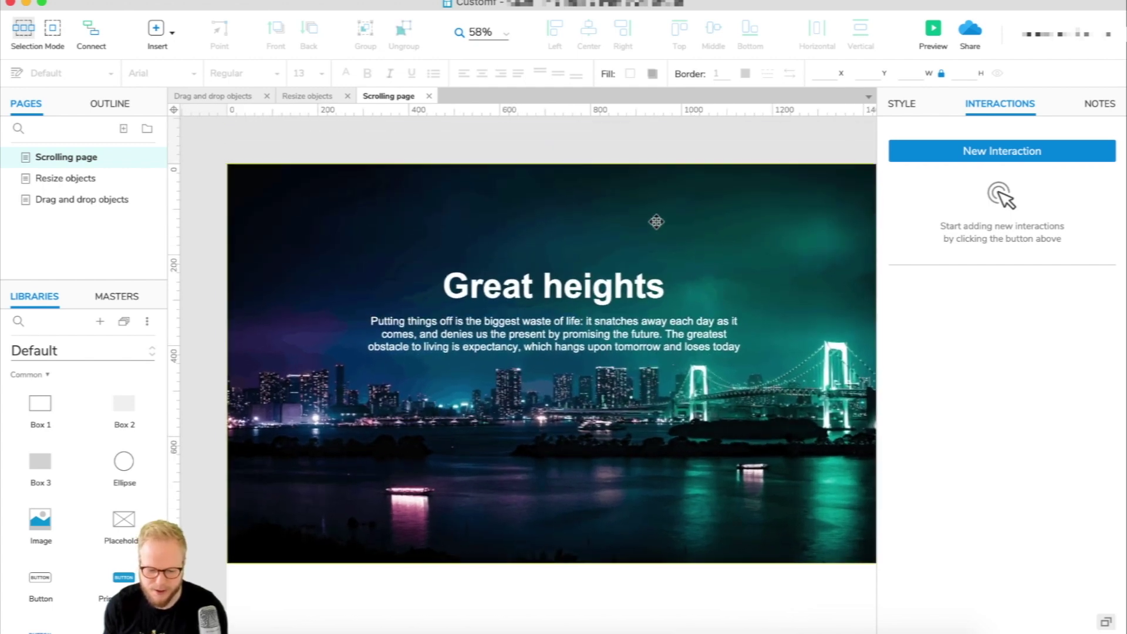
scroll(654, 222, "right", 1)
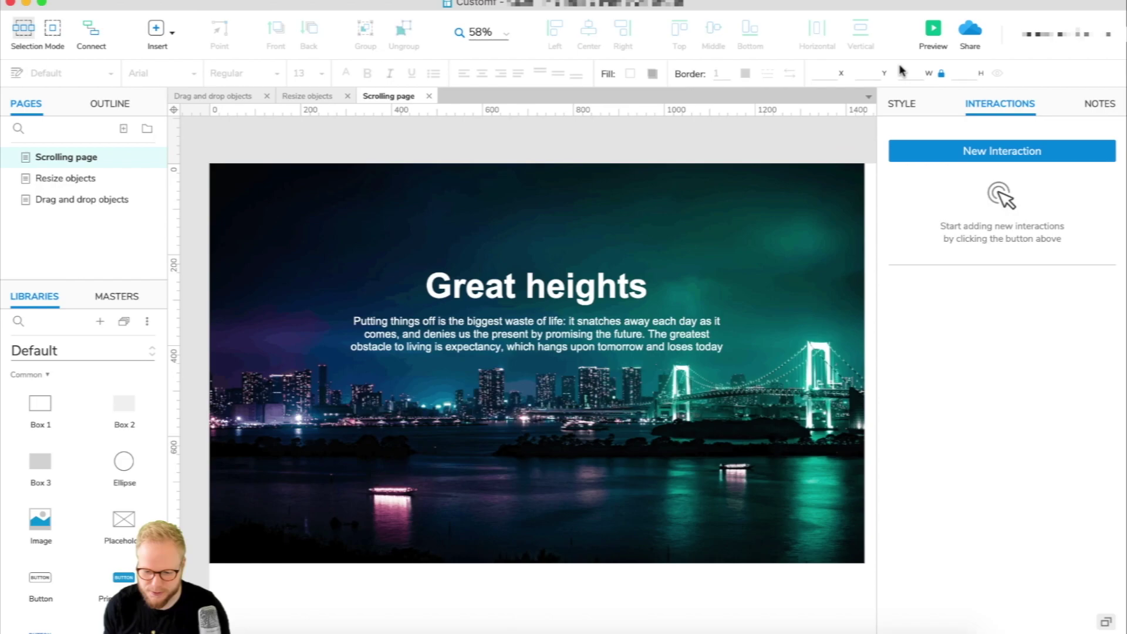
left_click(942, 33)
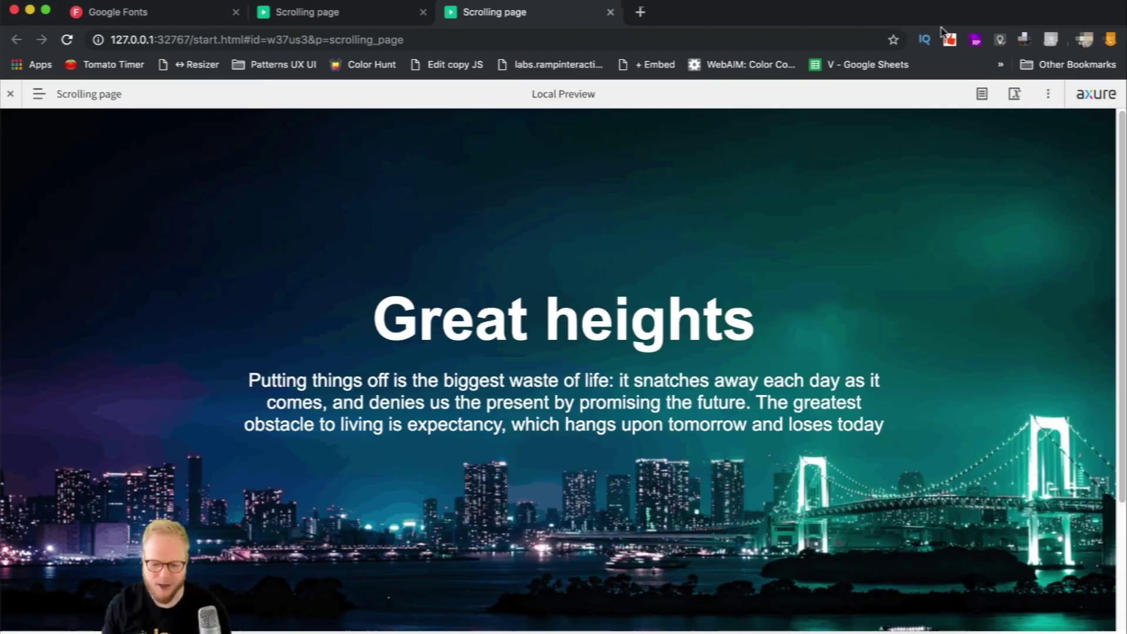
left_click(10, 94)
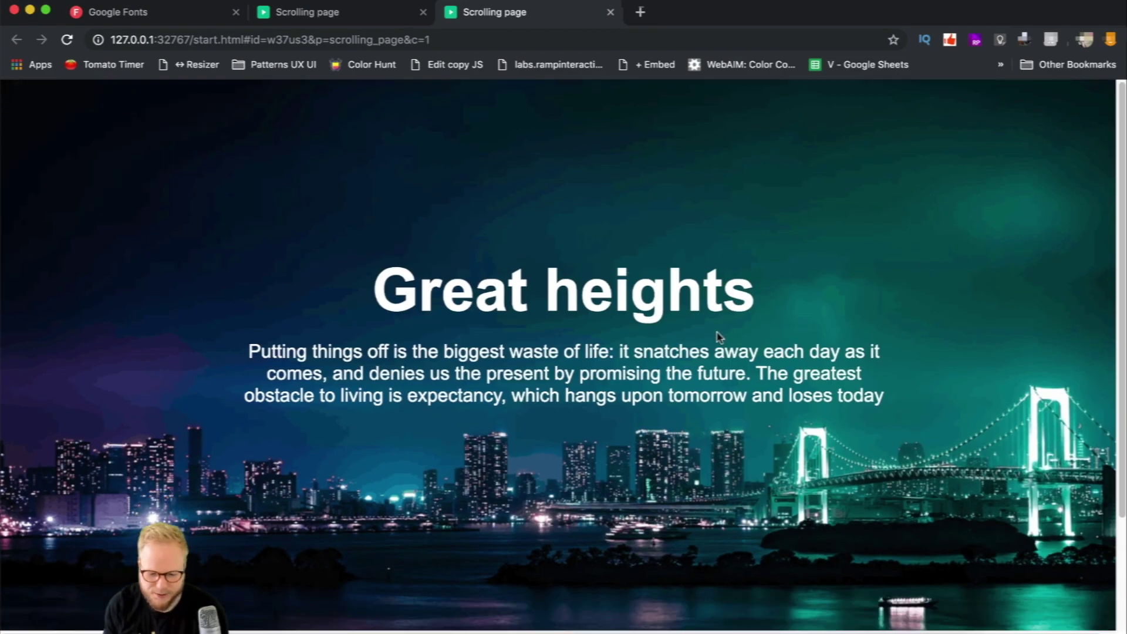
Step: Select the 'Great heights' heading and the 'Putting things off' paragraph in the preview
scroll(720, 332, "down", 2)
scroll(612, 262, "up", 2)
left_click_drag(378, 279, 345, 322)
left_click(753, 292)
left_click(345, 323)
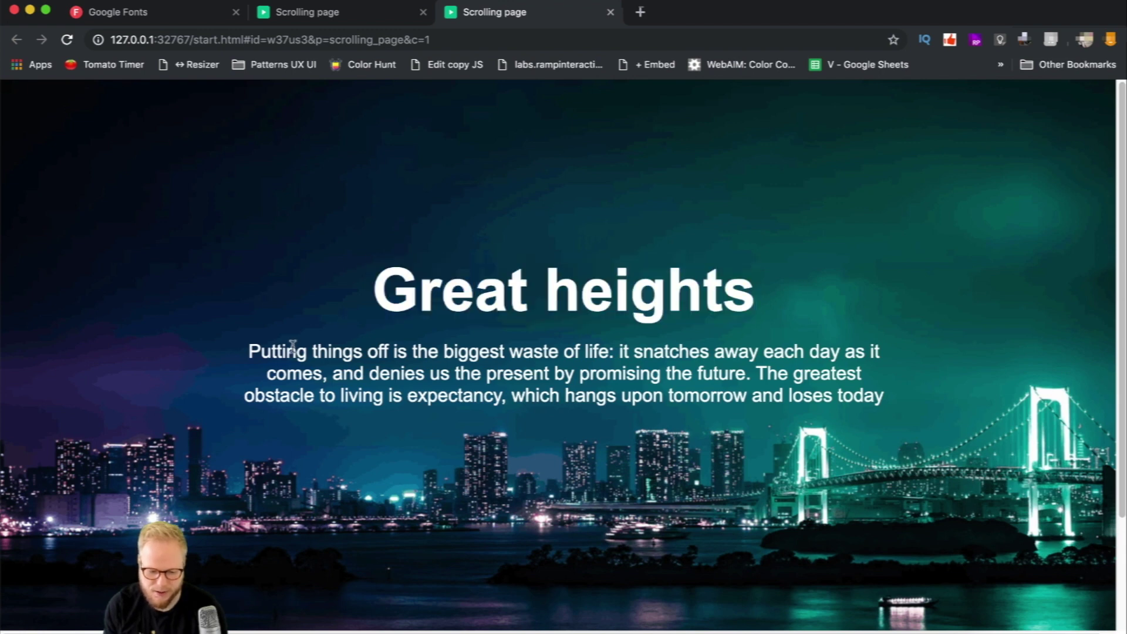
left_click_drag(253, 350, 876, 397)
left_click_drag(807, 382, 216, 345)
Step: Reselect the 'Great heights' heading text in the preview
left_click_drag(379, 300, 809, 295)
left_click(807, 296)
left_click_drag(286, 351, 890, 403)
left_click(891, 403)
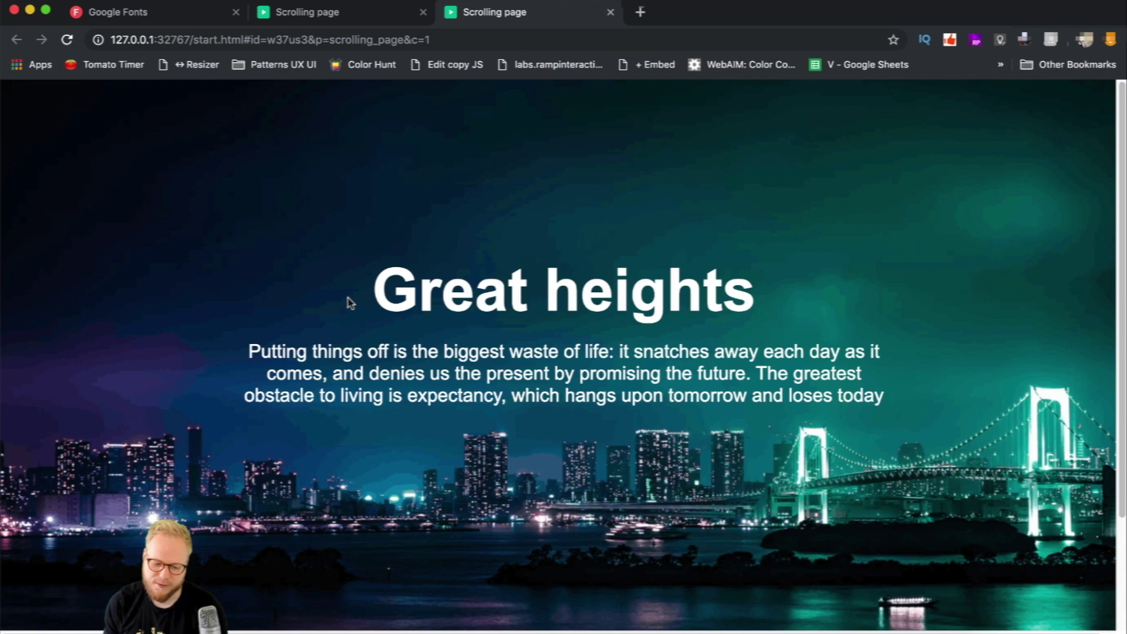
left_click_drag(375, 286, 799, 296)
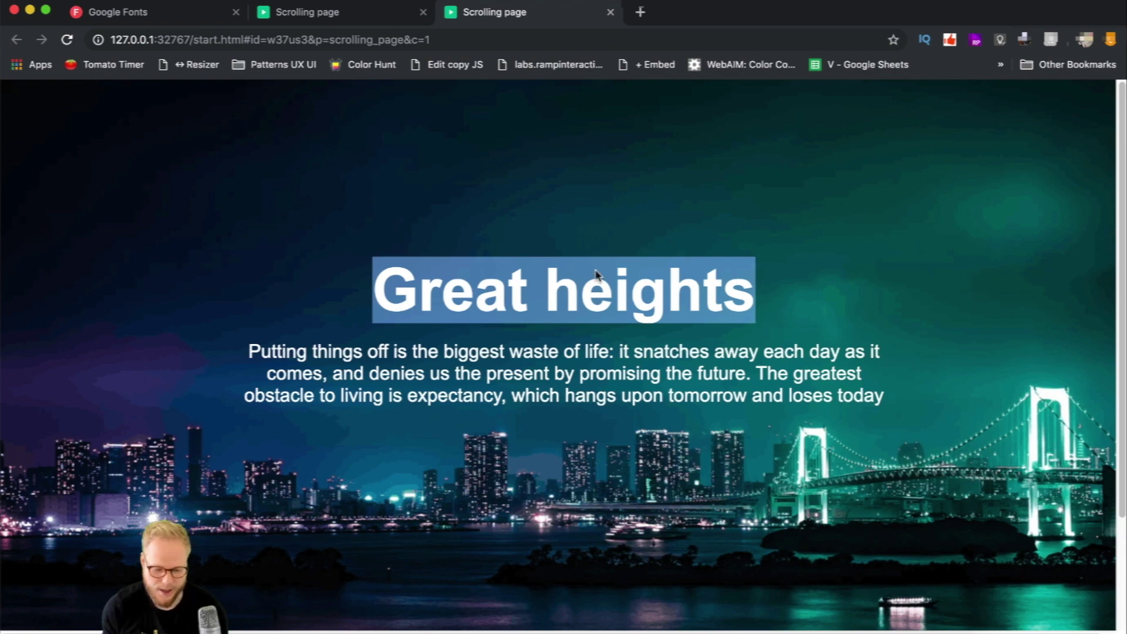
Step: Open Permanent Marker in Google Fonts, show its embed code and download its files
left_click(531, 288)
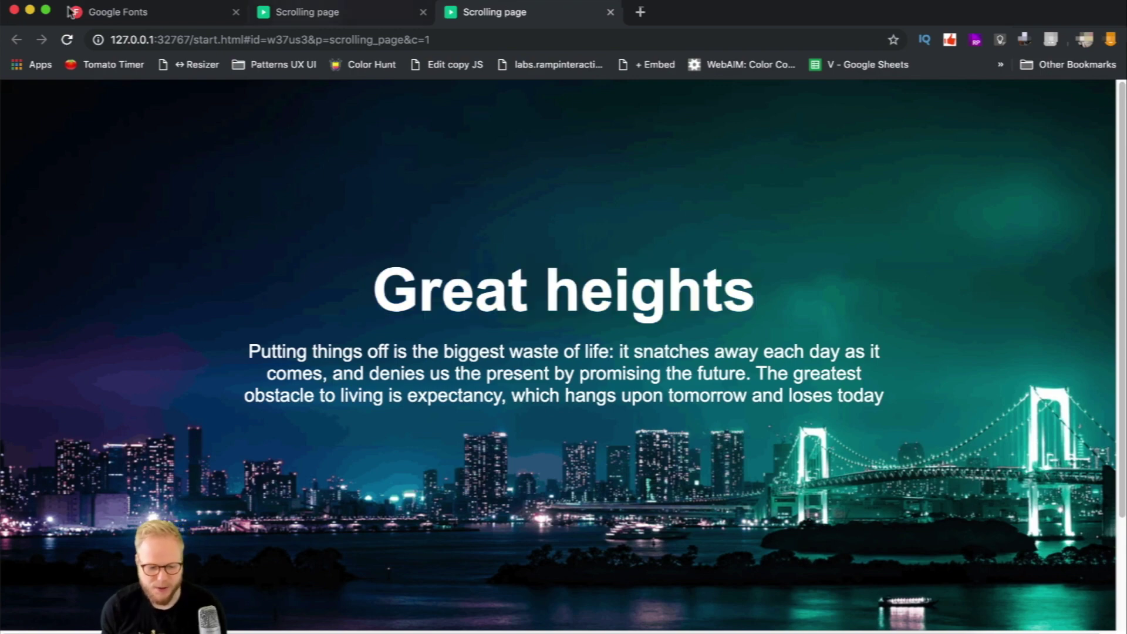
left_click(120, 17)
left_click(263, 191)
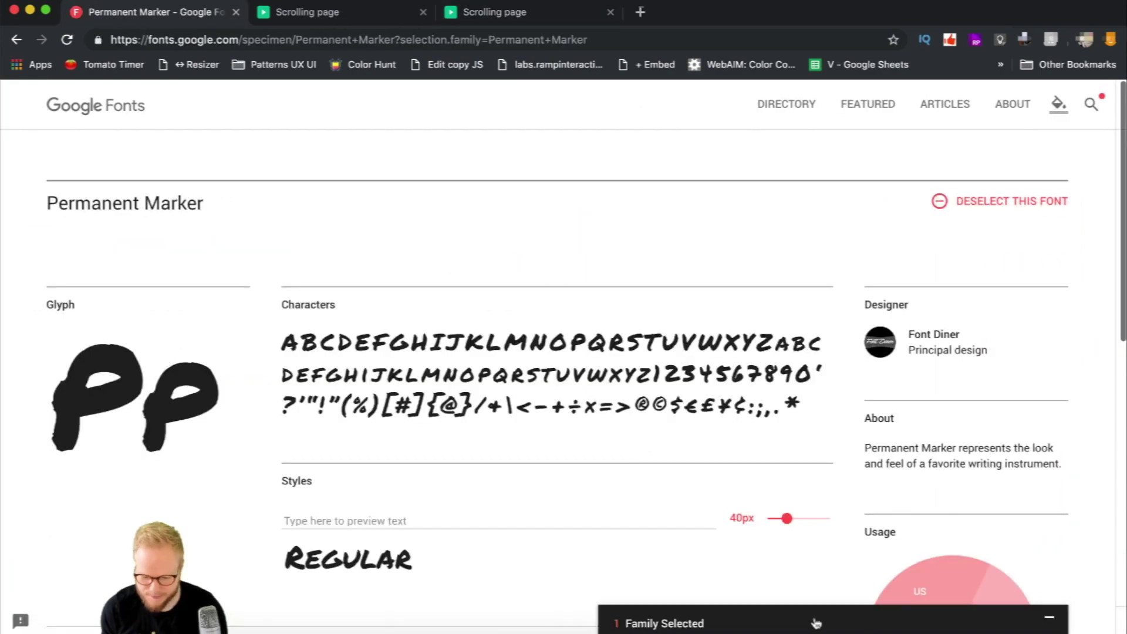
left_click(810, 611)
left_click(1031, 194)
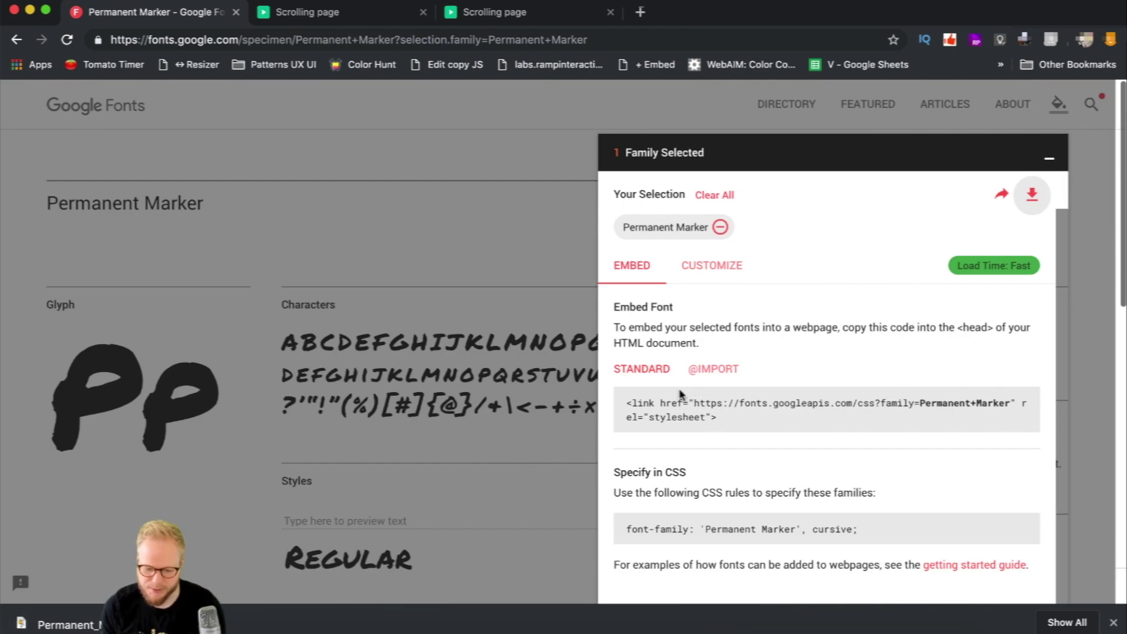
scroll(733, 376, "down", 3)
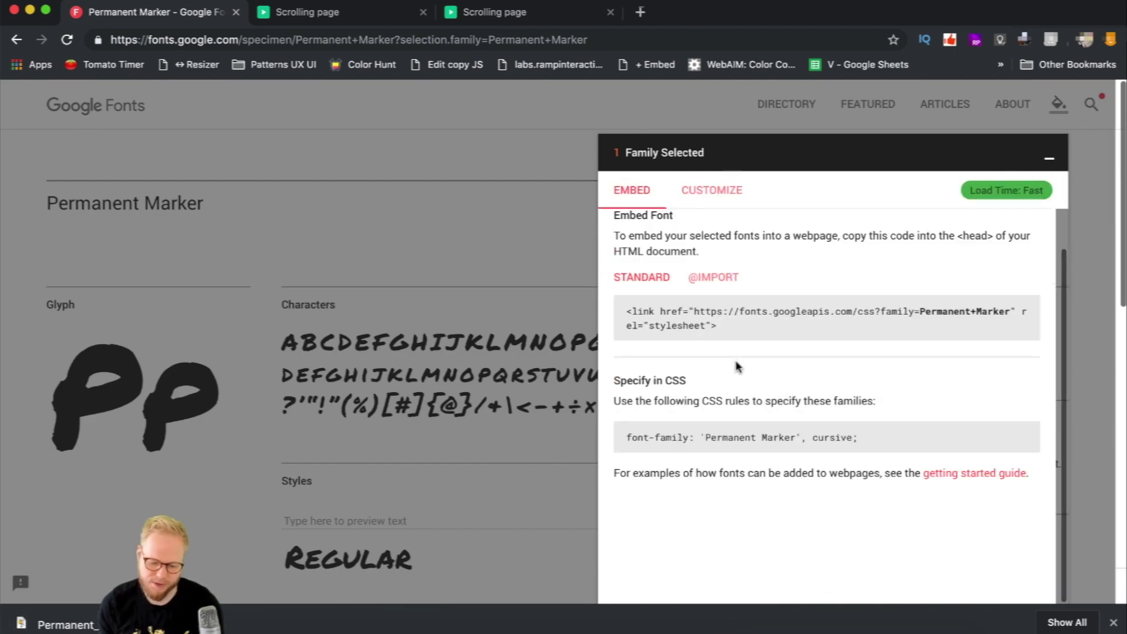
scroll(858, 309, "up", 1)
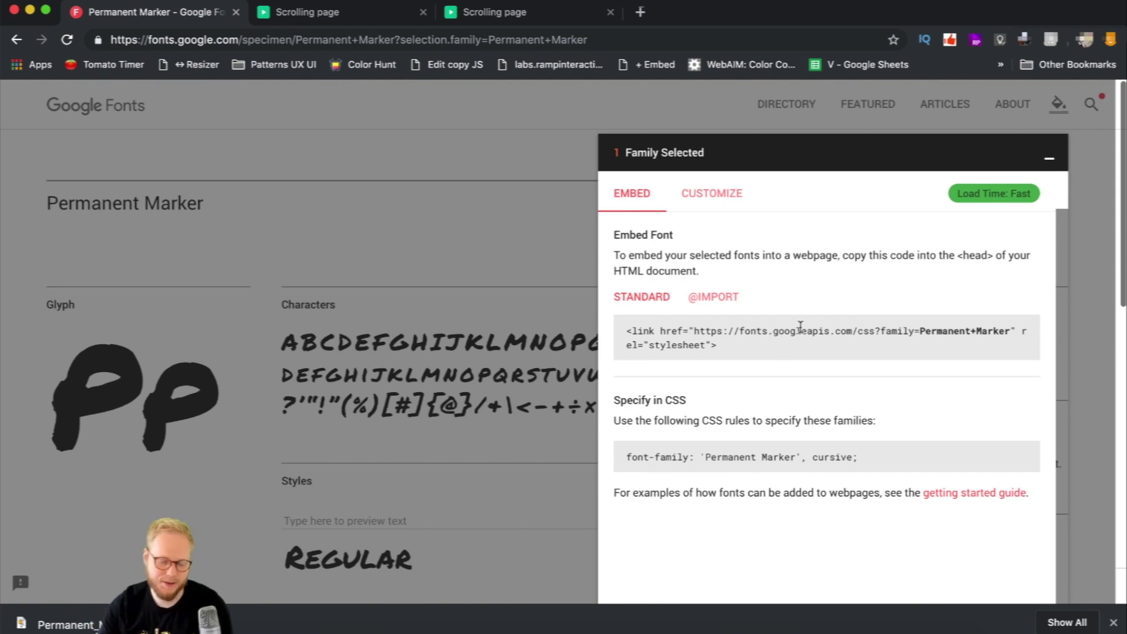
Step: Install the downloaded Permanent Marker font in Font Book, then switch back to Axure RP 9
left_click(21, 623)
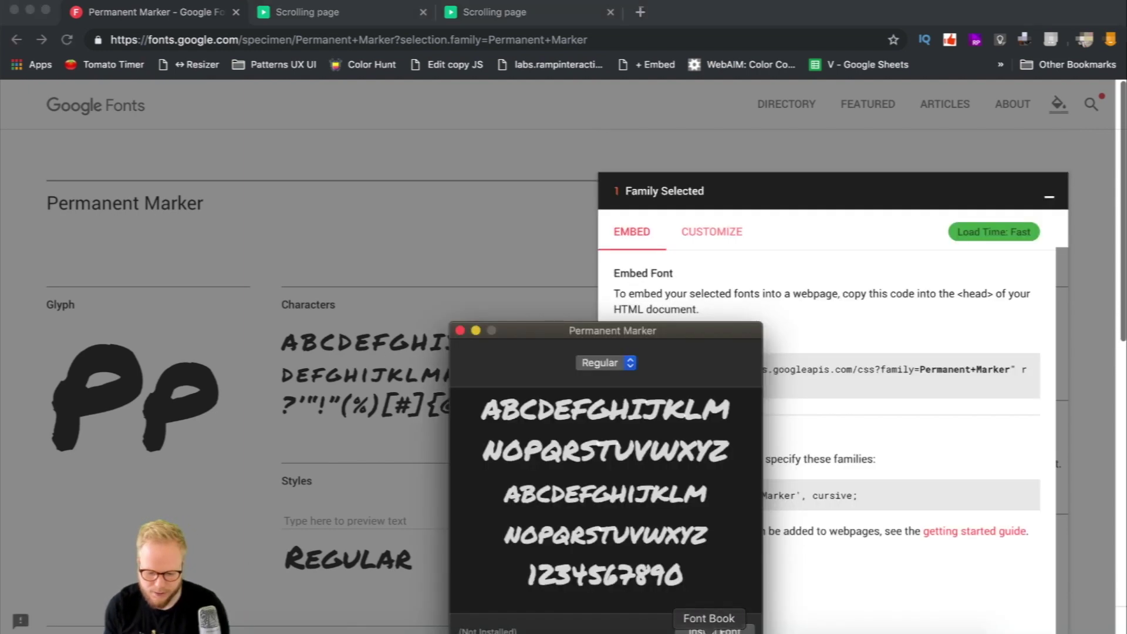
left_click(713, 630)
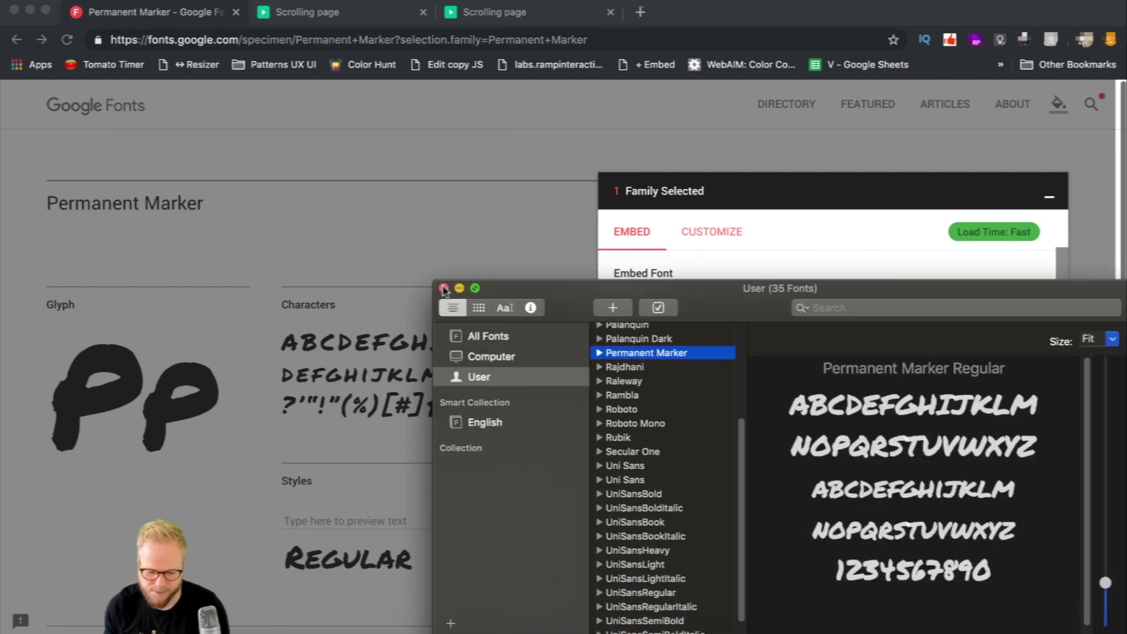
left_click(444, 289)
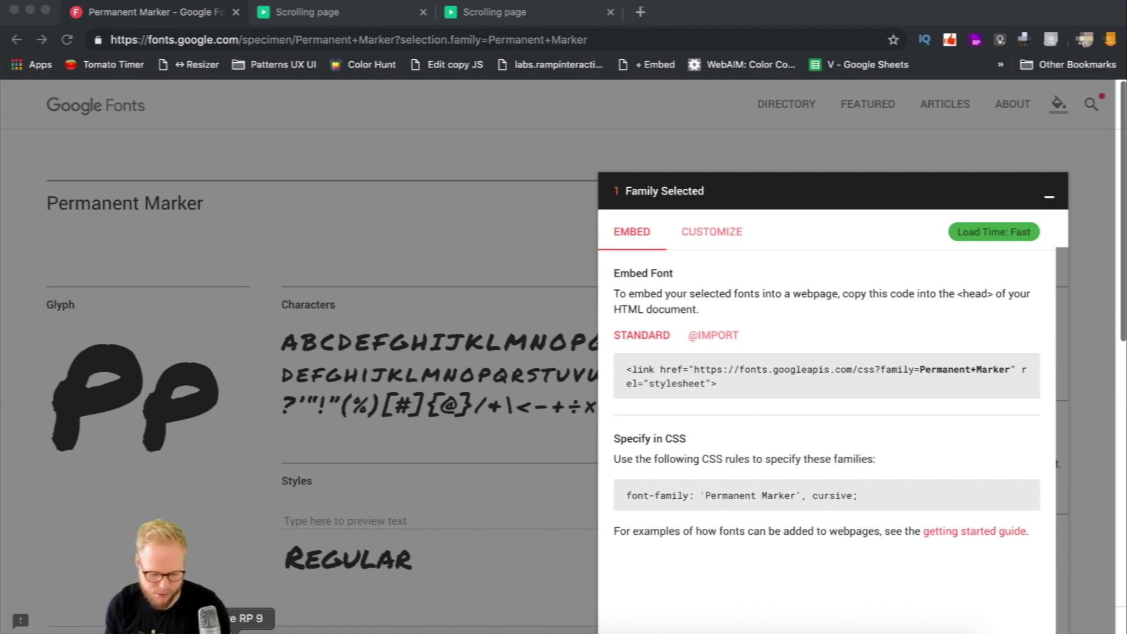
left_click(252, 630)
Step: Set the 'Great heights' heading in Permanent Marker from the font list
left_click(527, 283)
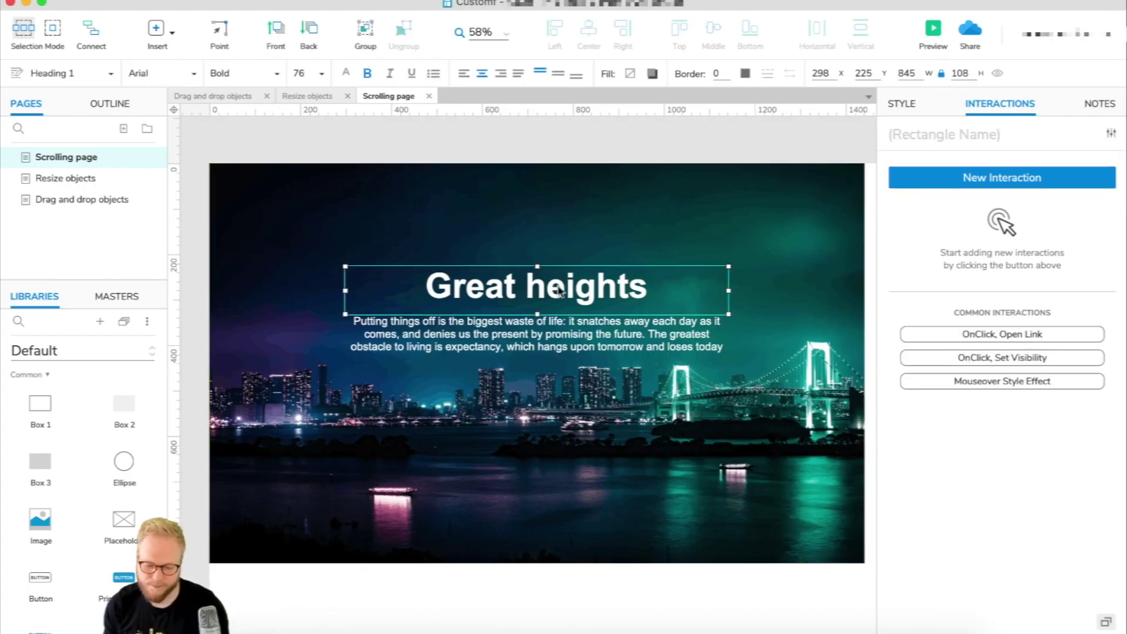
left_click(154, 73)
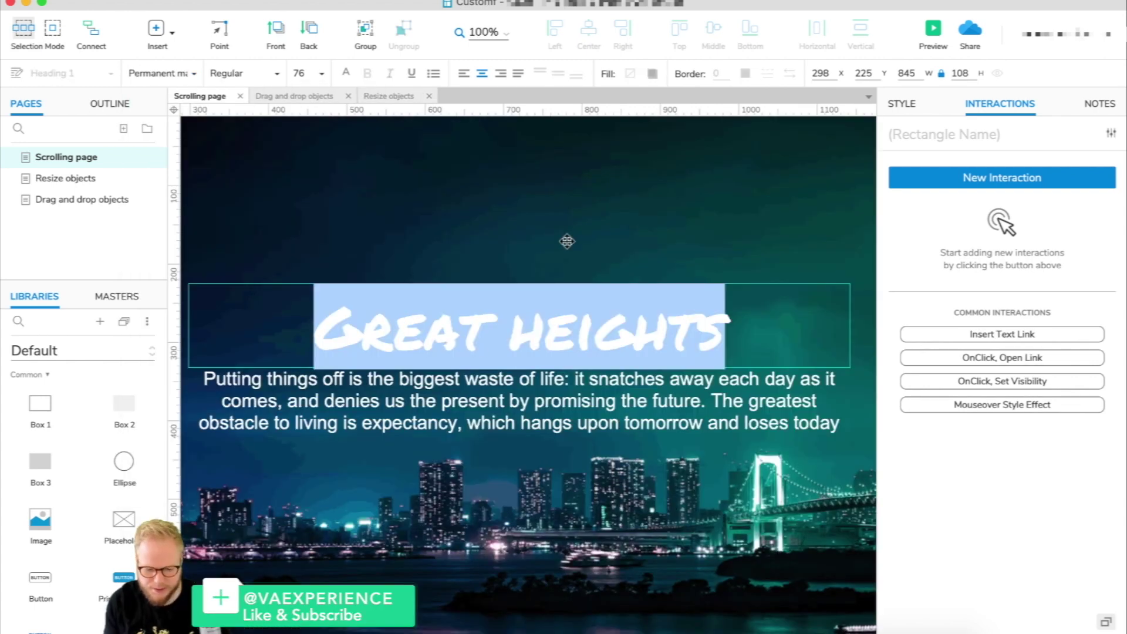
left_click(532, 230)
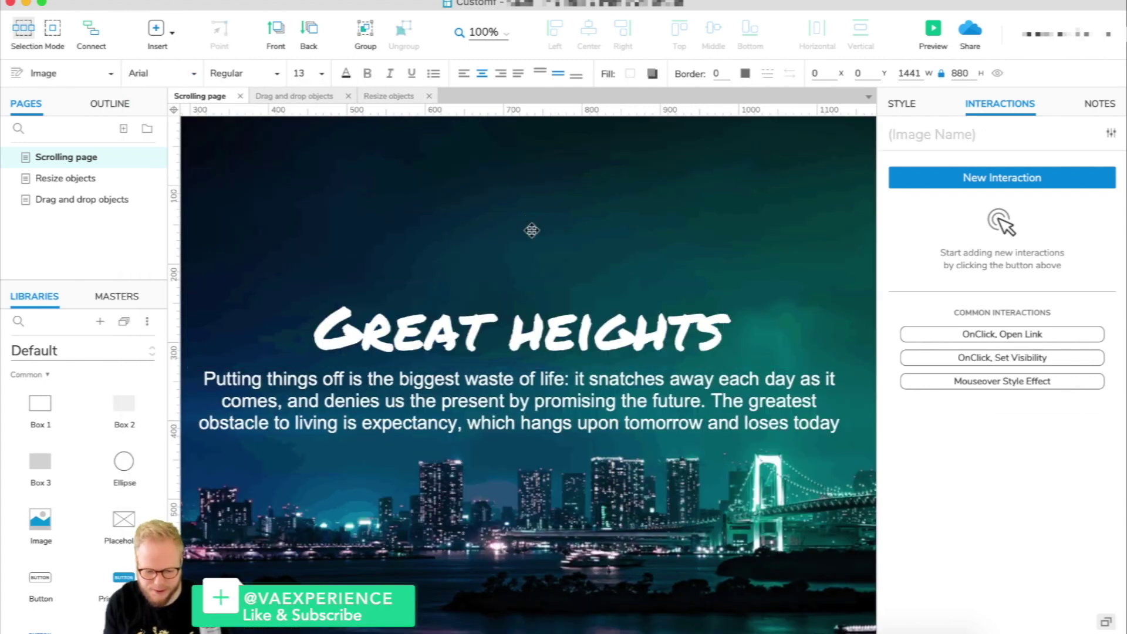
left_click(543, 329)
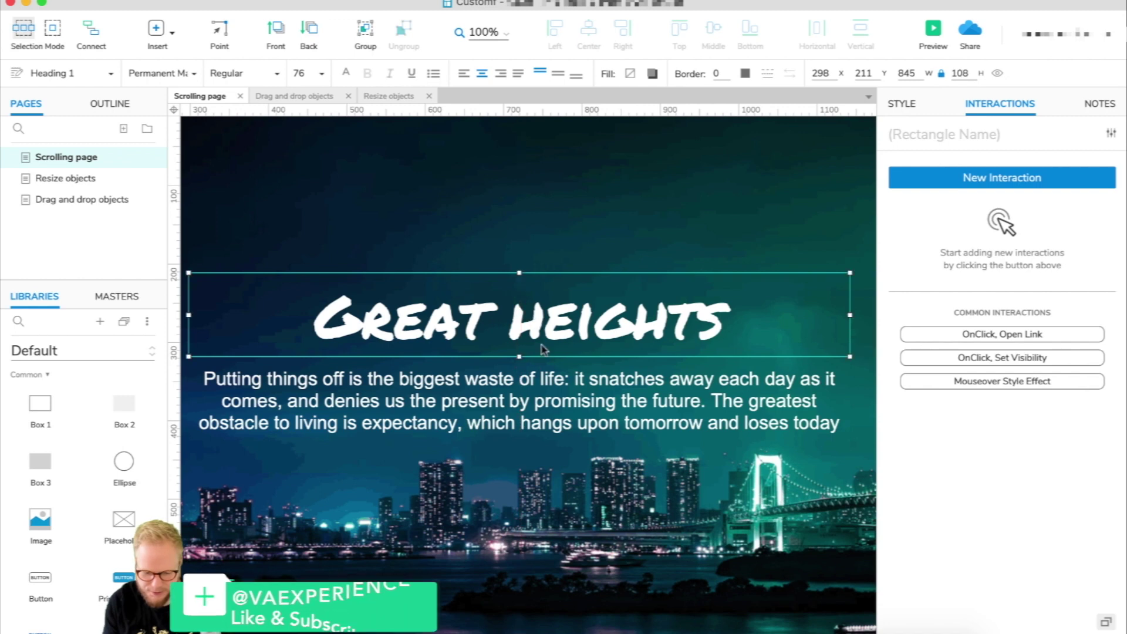
Step: Select all the quote paragraph's text for Permanent Marker and zoom the canvas to 78%
left_click(528, 402)
scroll(505, 404, "right", 2)
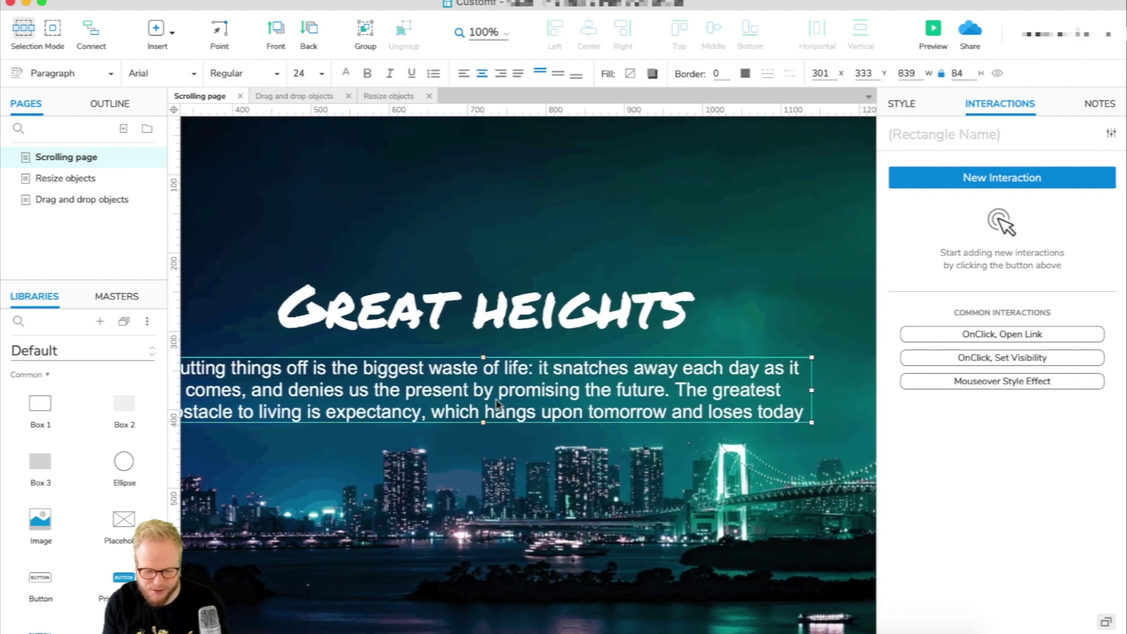
double_click(449, 393)
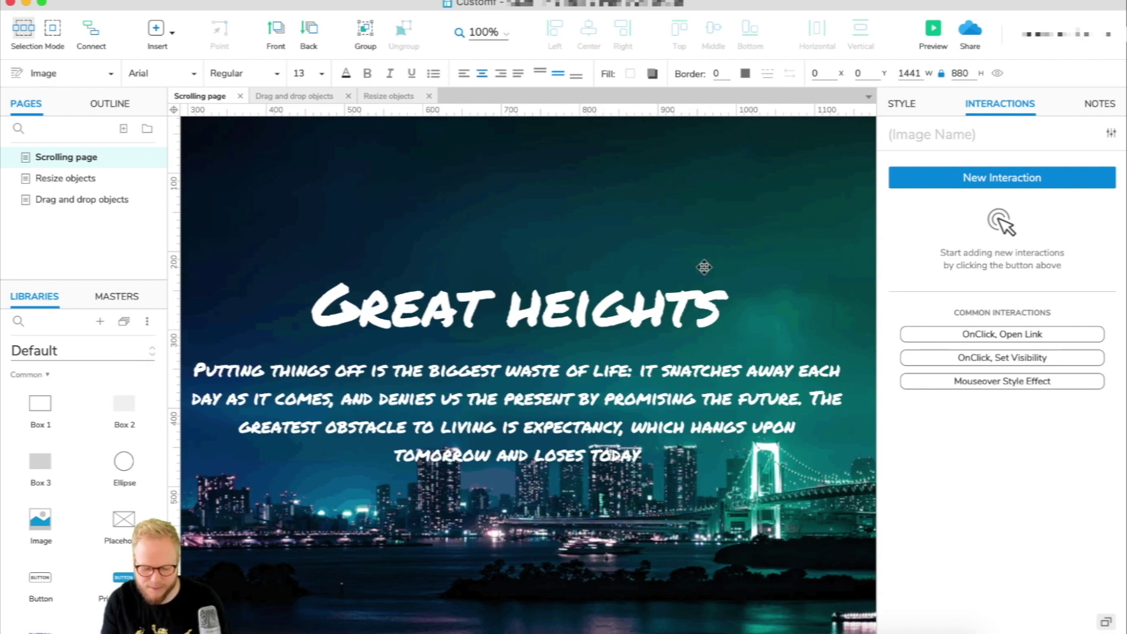
key("super+minus")
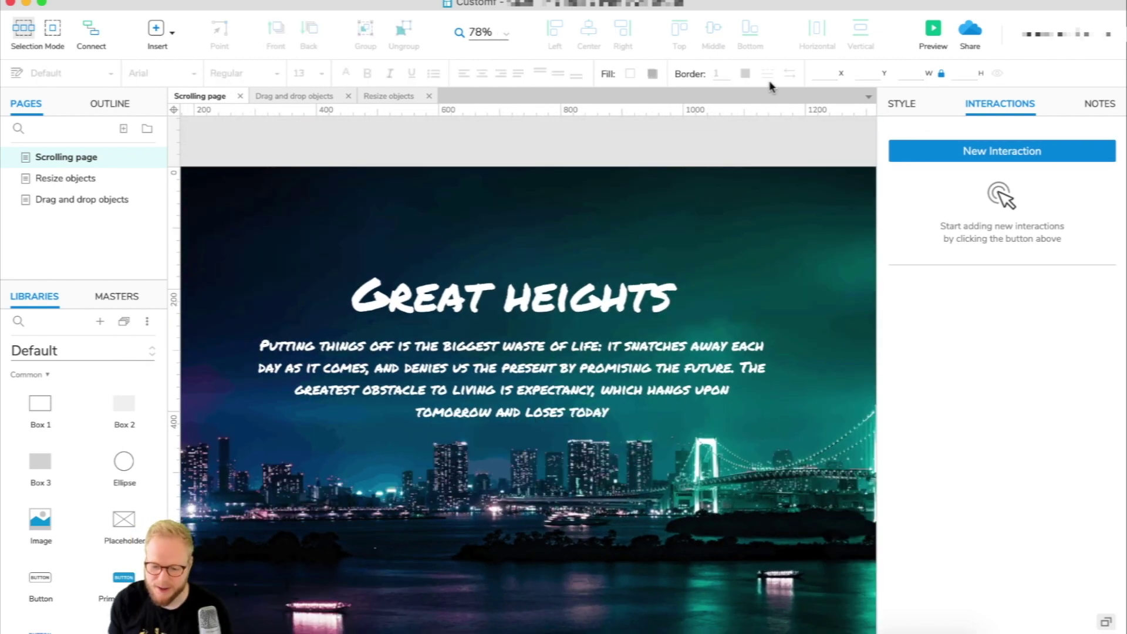
left_click(937, 33)
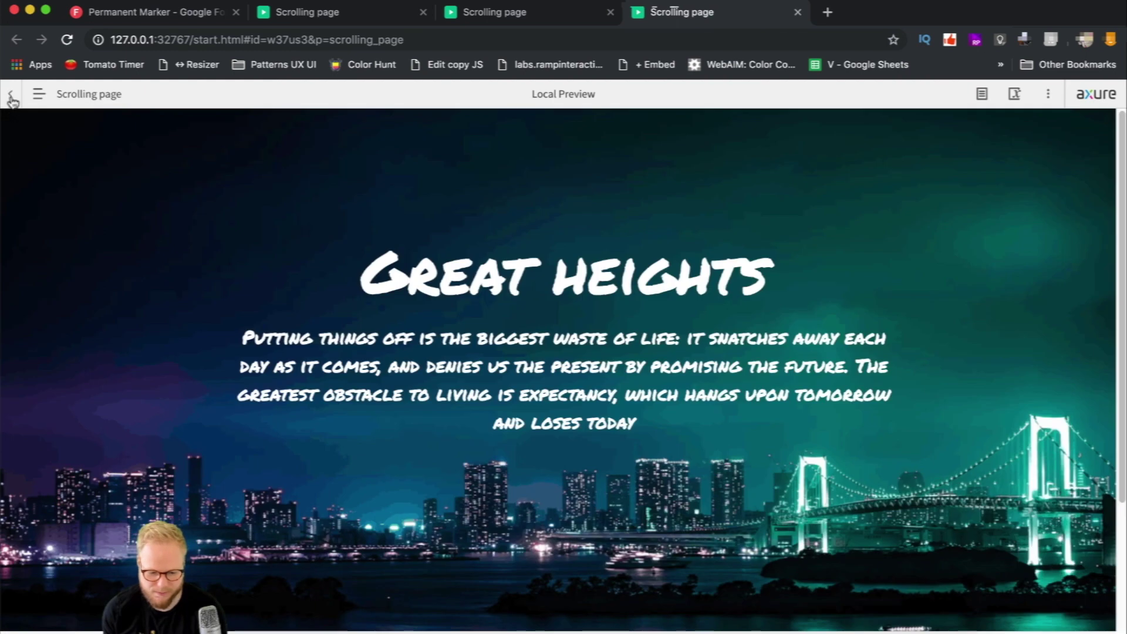
left_click(10, 94)
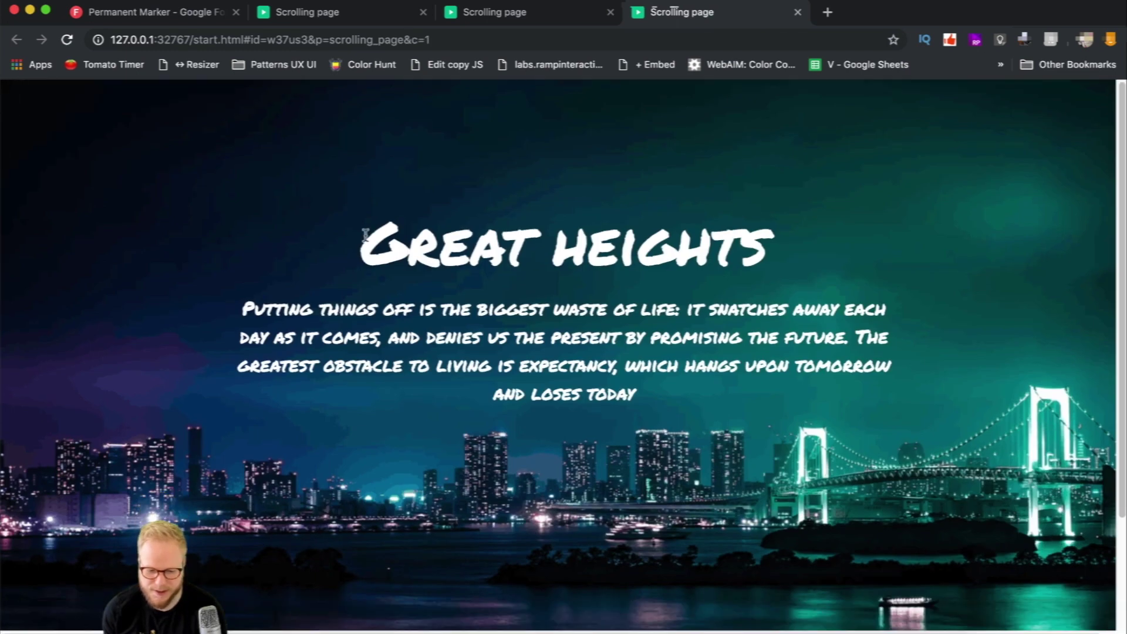
left_click_drag(365, 235, 840, 258)
left_click(828, 272)
left_click_drag(405, 308, 705, 407)
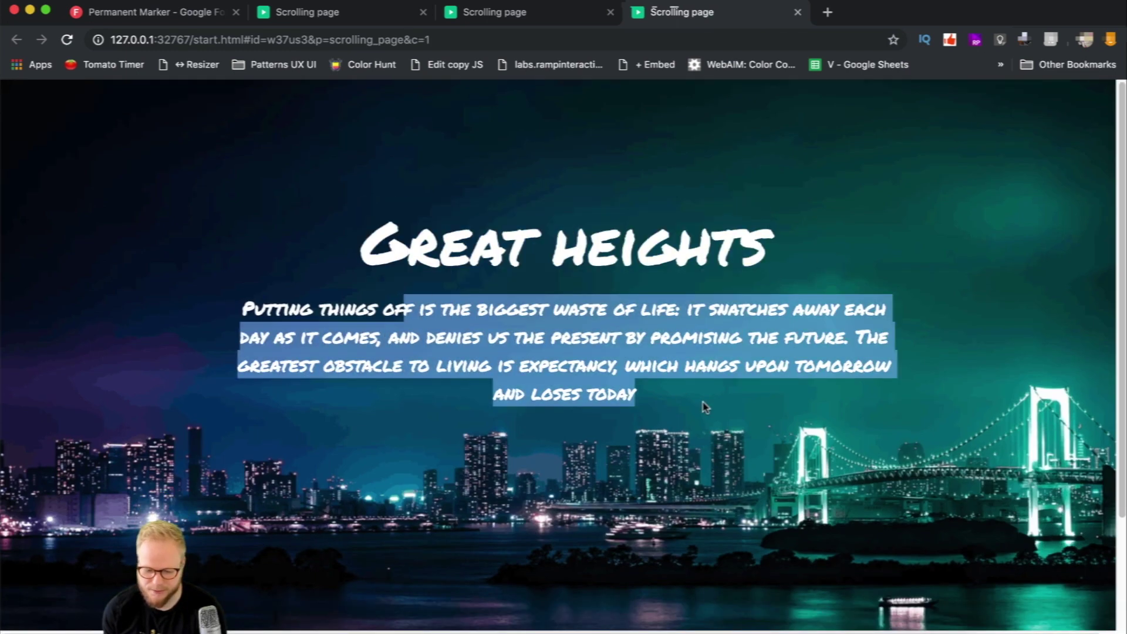
left_click(675, 151)
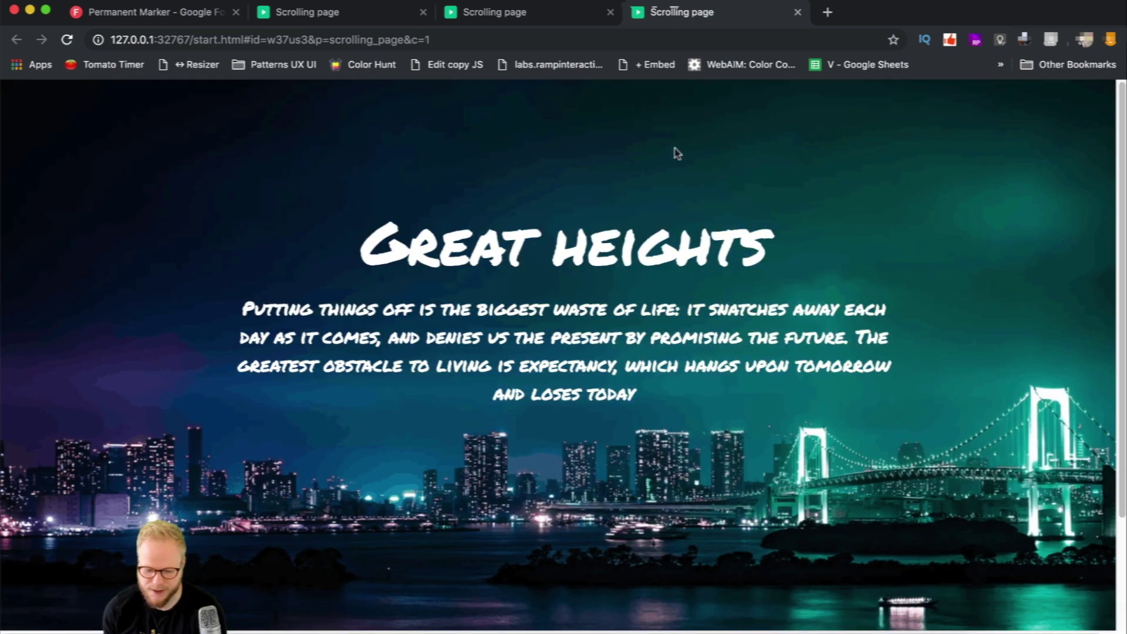
left_click(798, 13)
key("super+Tab")
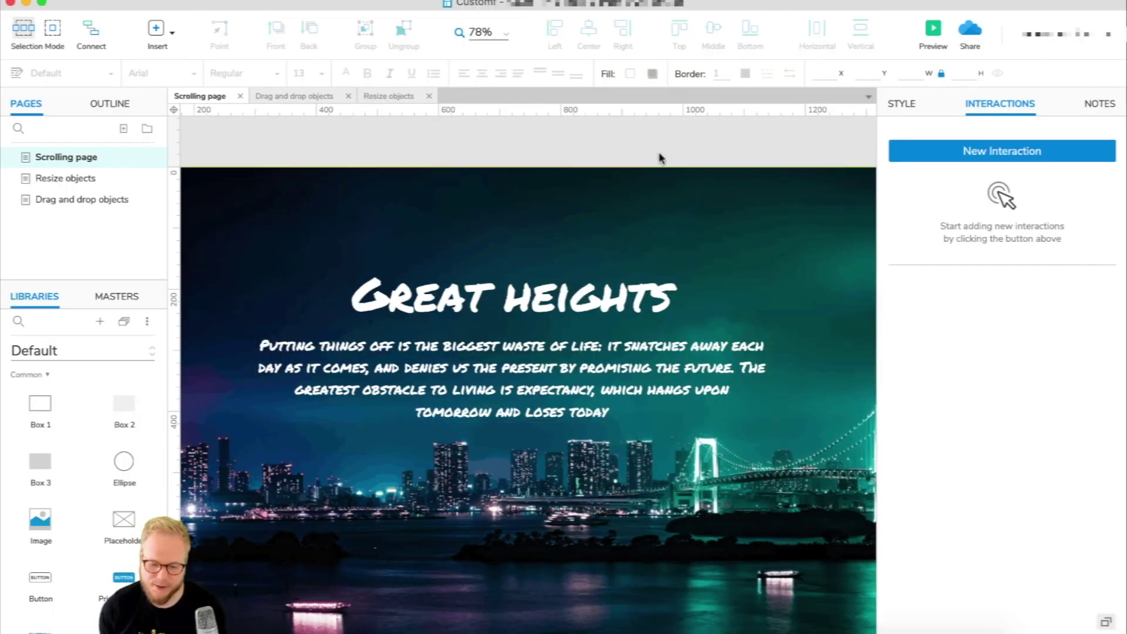
Step: Add a web font labelled 'Permanent marker' on the Publish Project Fonts tab
left_click(966, 32)
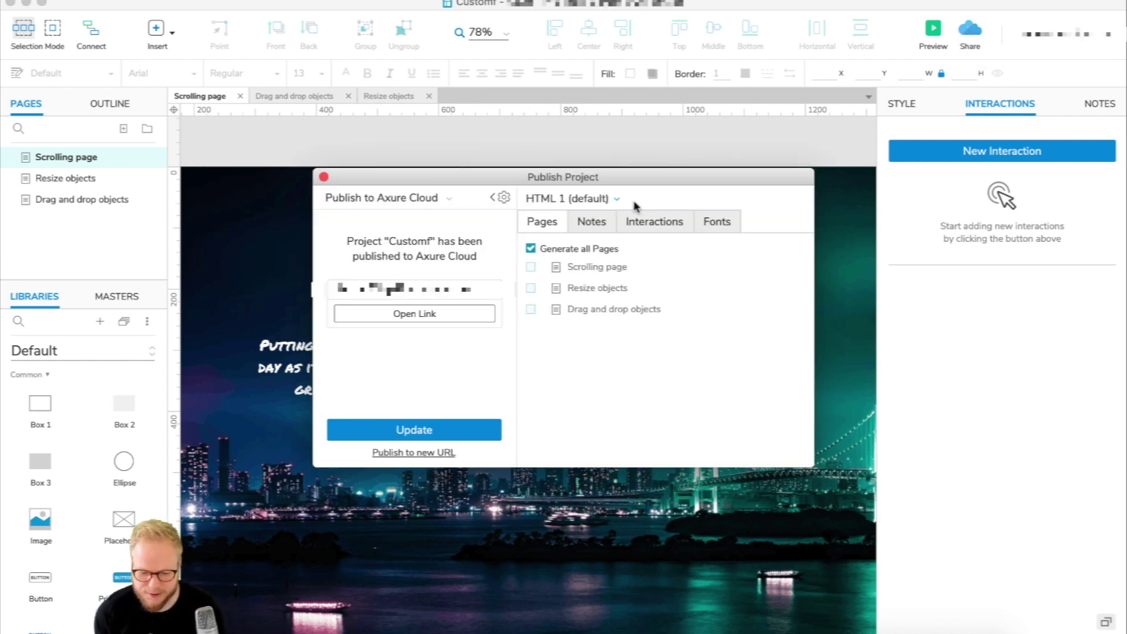
left_click(719, 228)
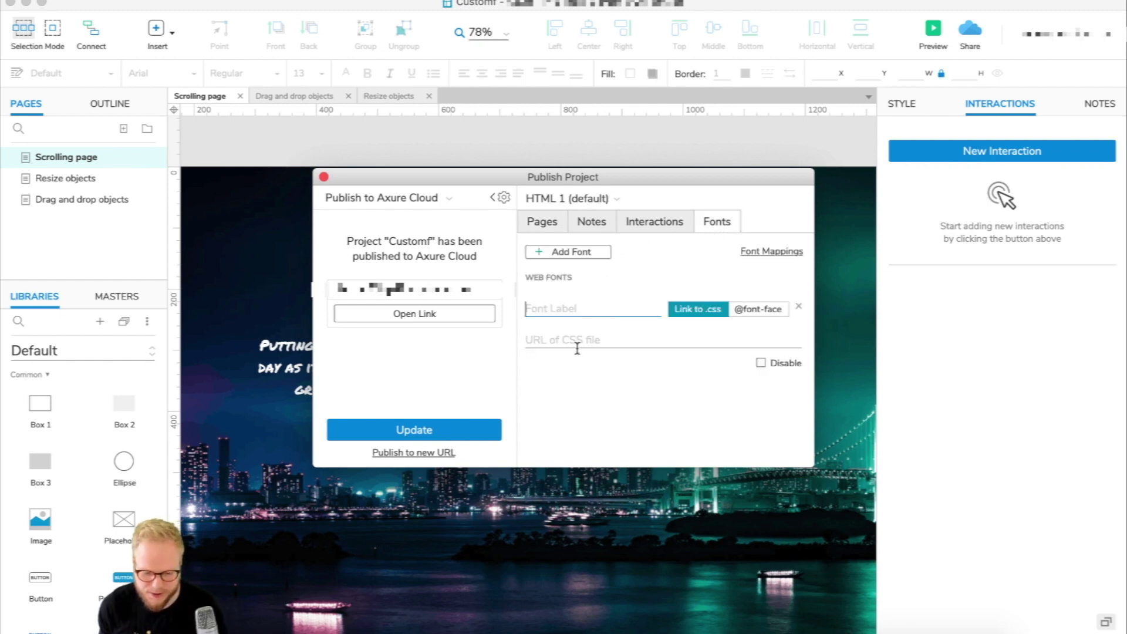
left_click(574, 307)
type("Perm")
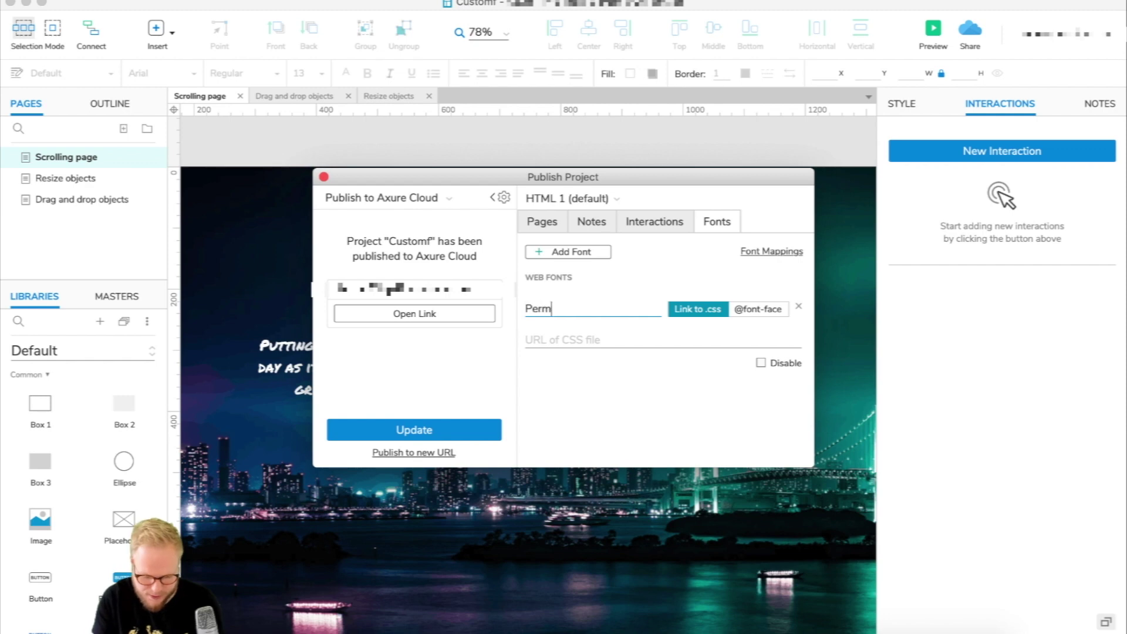
type("anen")
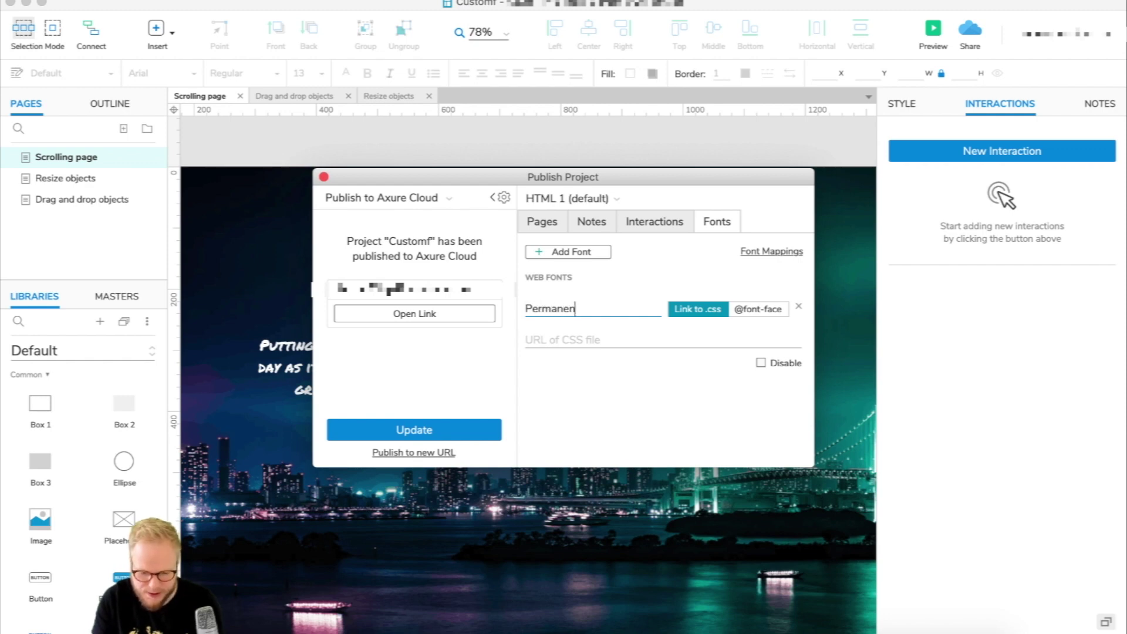
type("t marker")
left_click(580, 337)
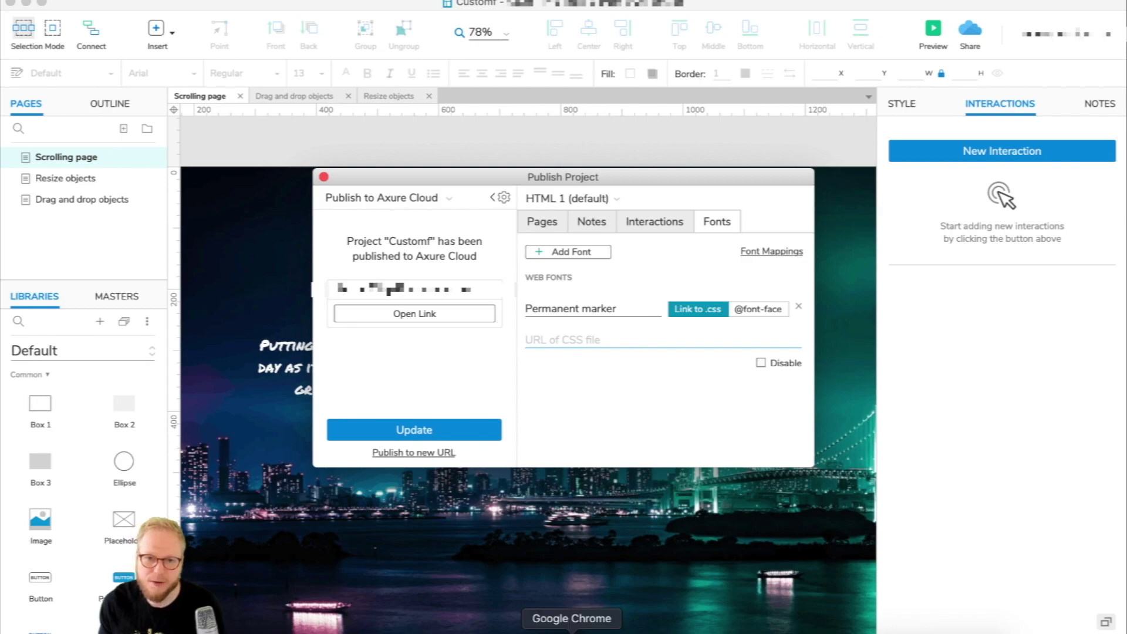
Step: Copy the Permanent+Marker stylesheet href from Google Fonts' Standard embed link
left_click(571, 630)
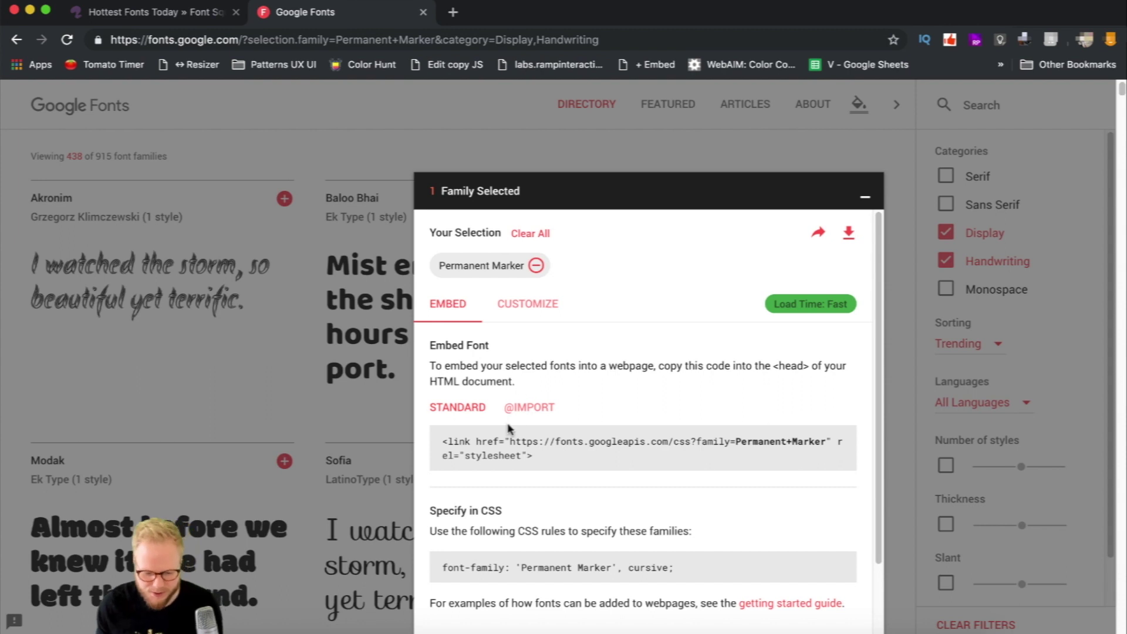
left_click_drag(511, 441, 809, 452)
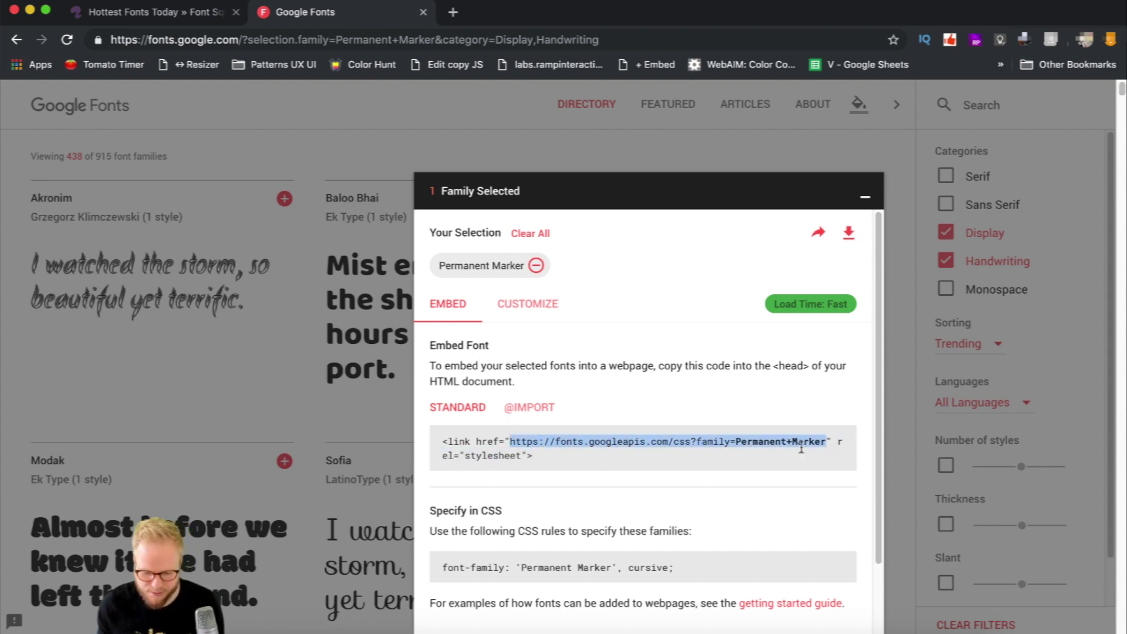
left_click(434, 631)
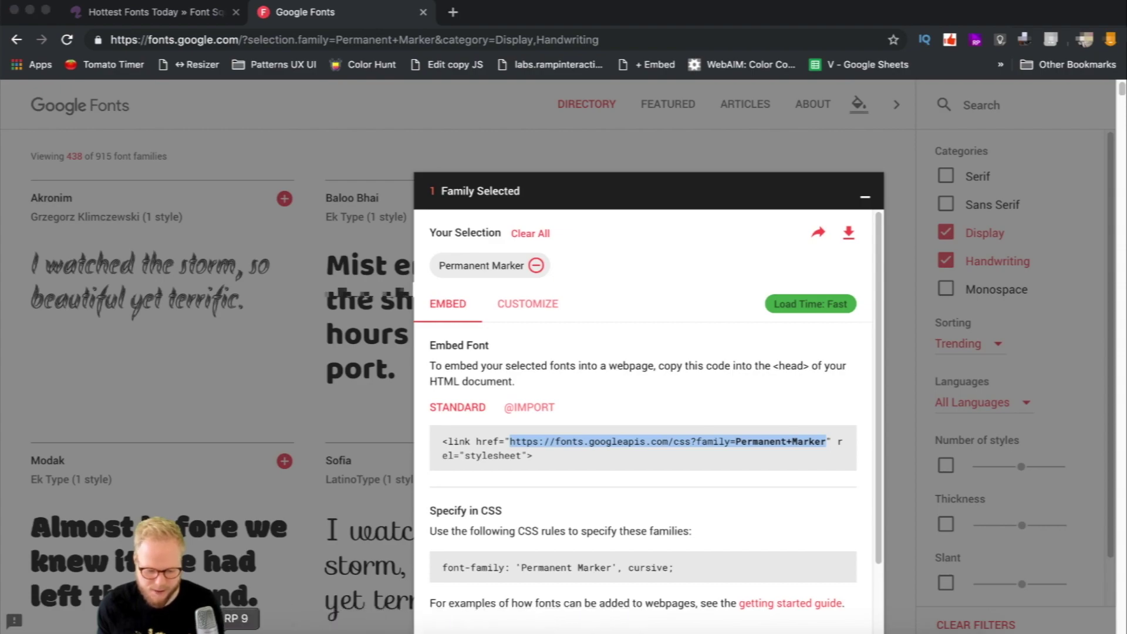
Step: Paste the stylesheet URL, remove the extra empty font entry, and publish with Update
key("super+v")
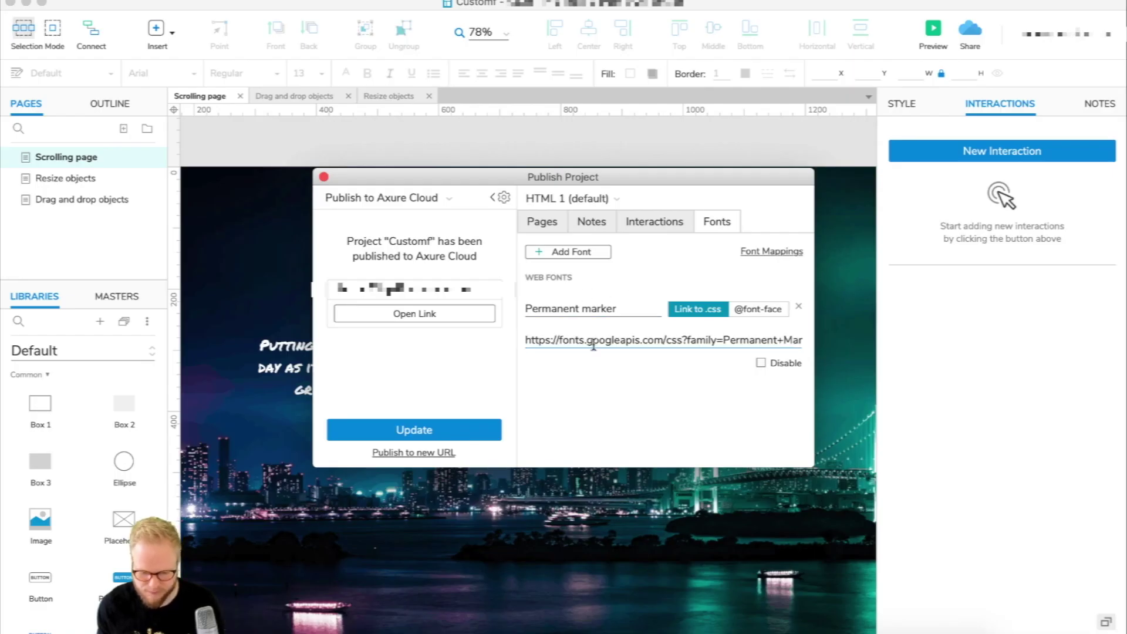
left_click(586, 252)
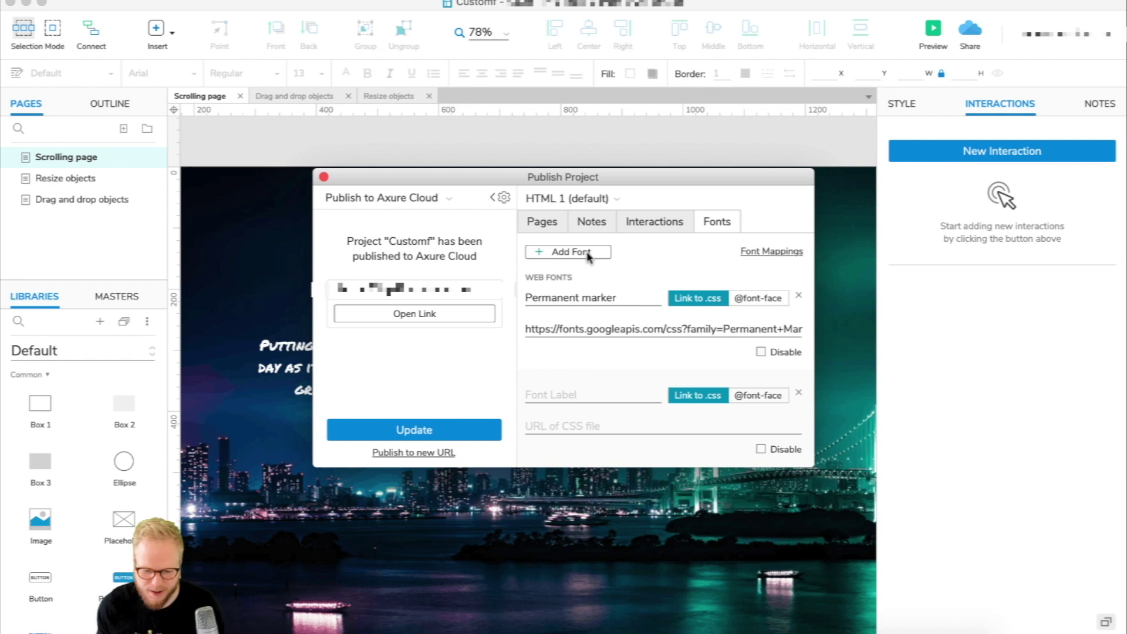
left_click(798, 392)
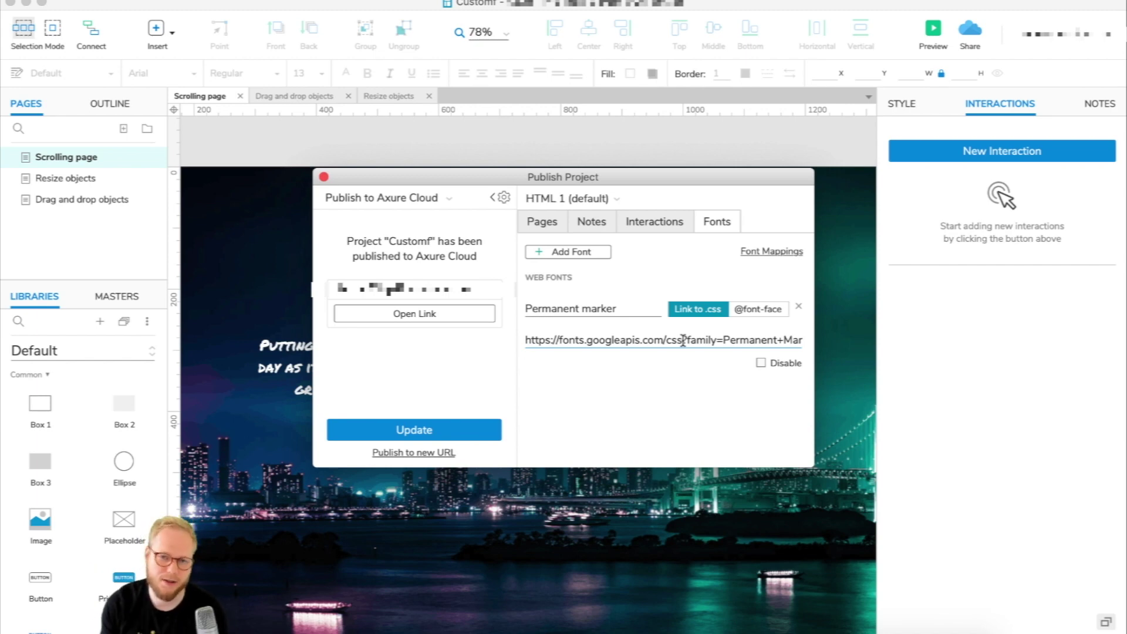
left_click(472, 426)
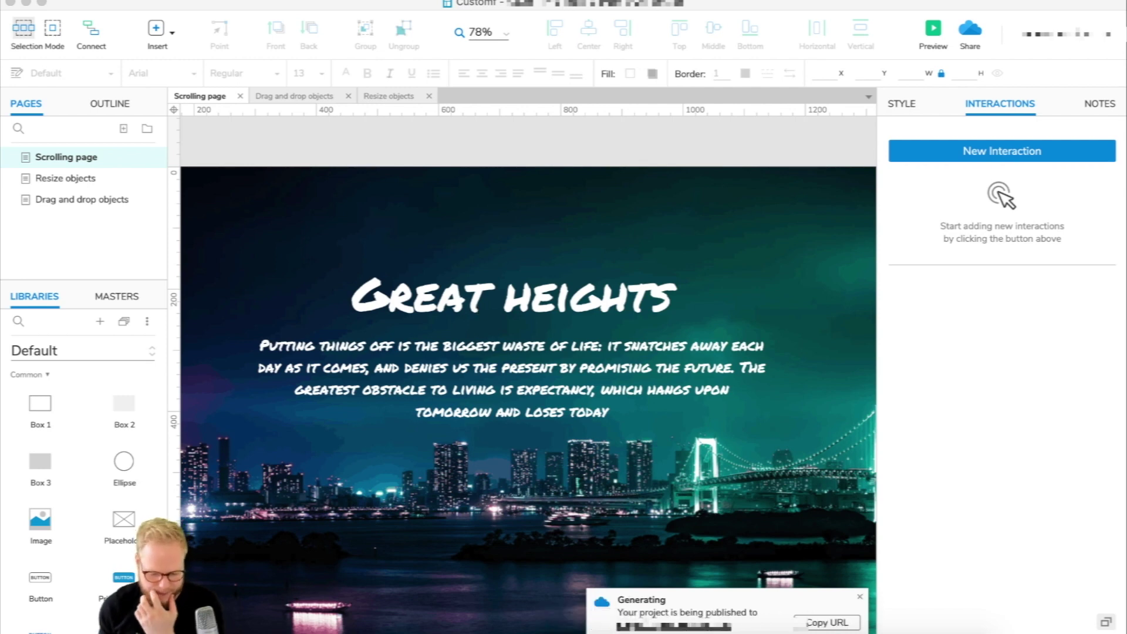
Step: Switch to Font Squirrel's hot fonts list and scroll to ChunkFive
left_click(587, 630)
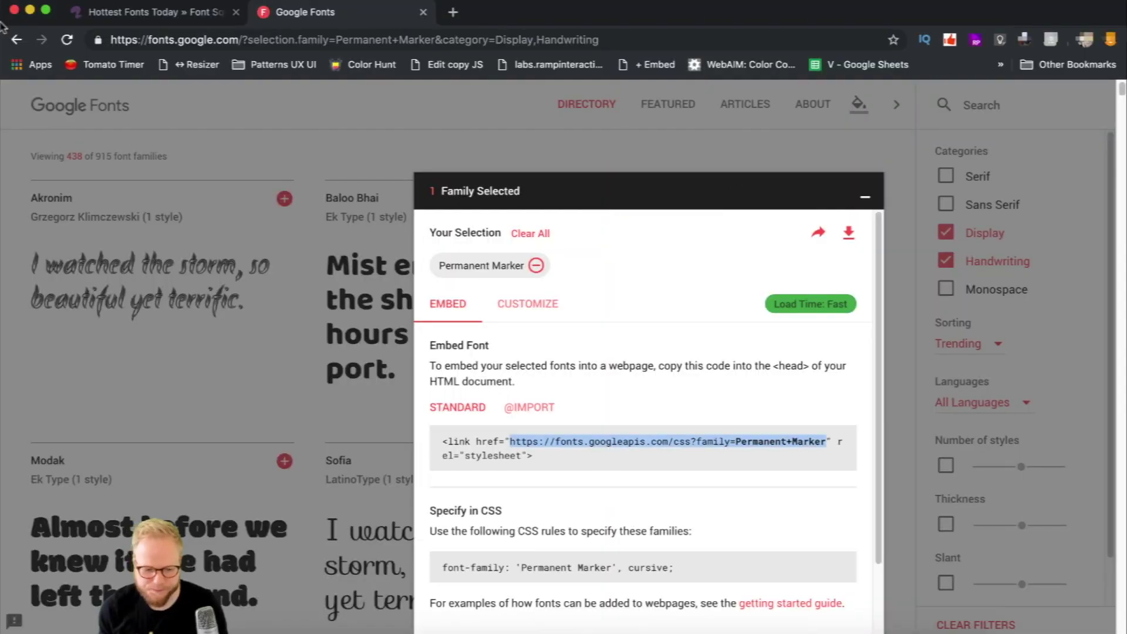
left_click(180, 13)
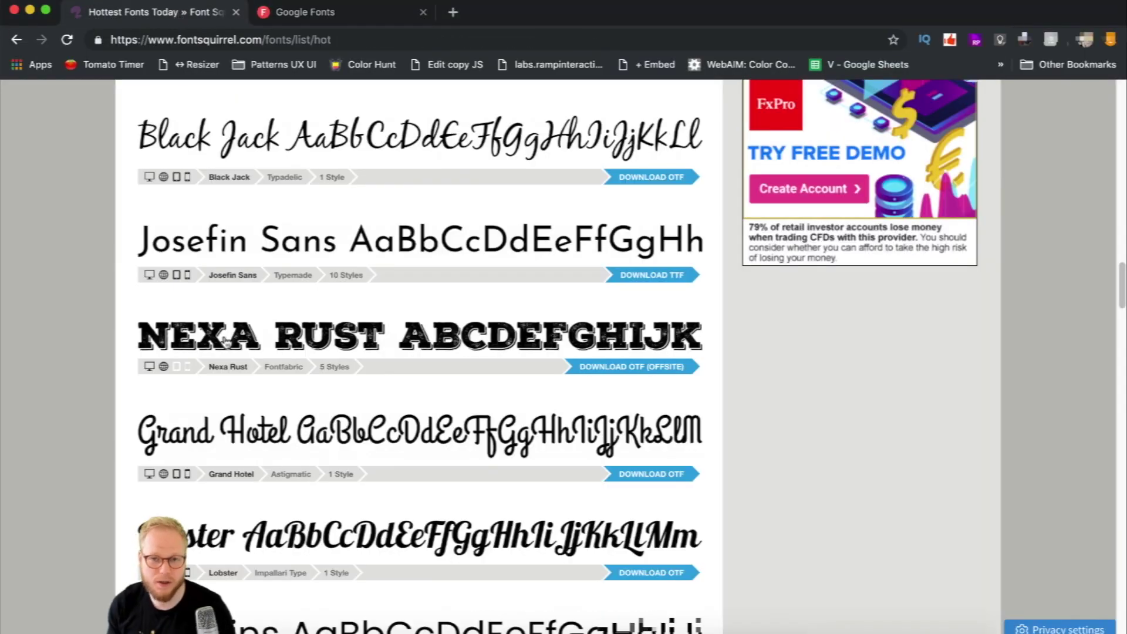
scroll(388, 353, "up", 6)
scroll(389, 353, "up", 10)
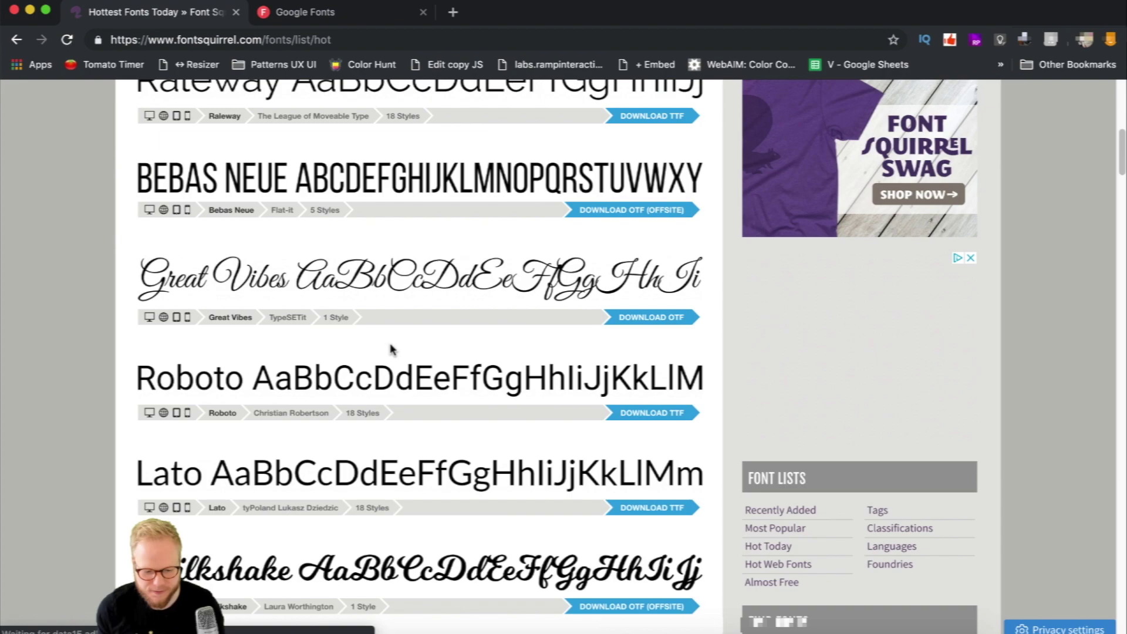
scroll(392, 349, "up", 1)
scroll(392, 349, "down", 12)
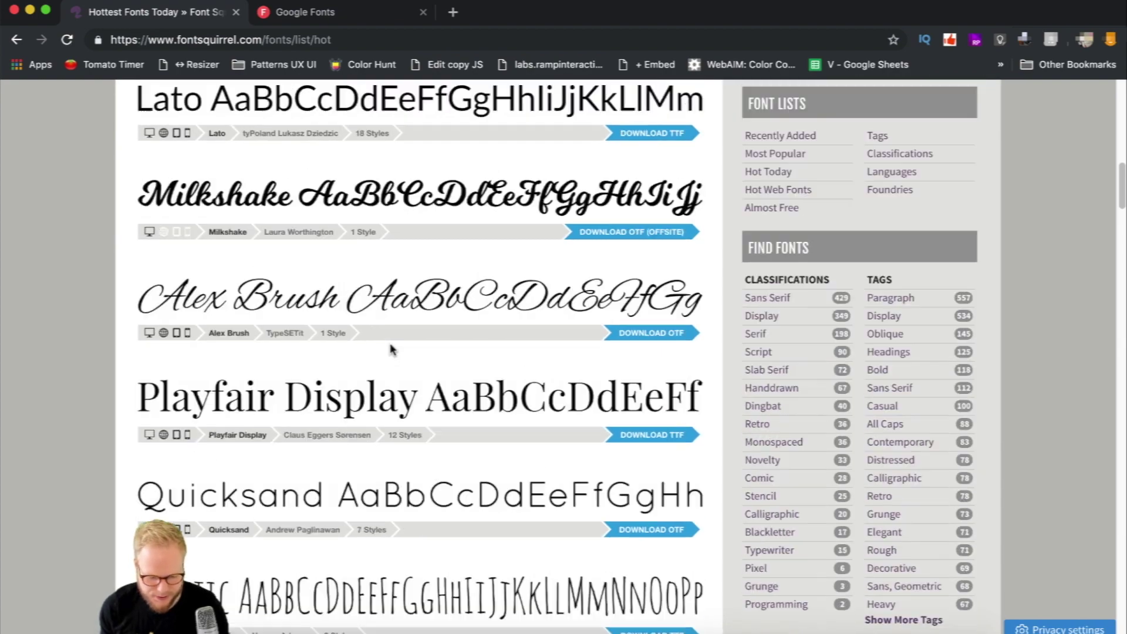
scroll(392, 351, "down", 10)
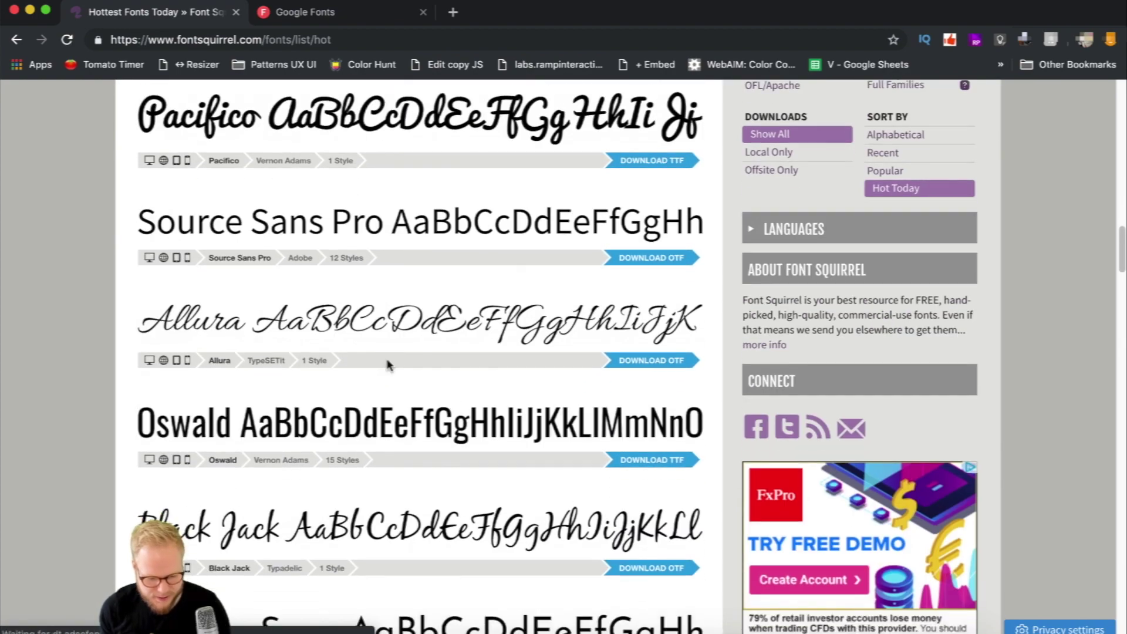
scroll(387, 365, "down", 3)
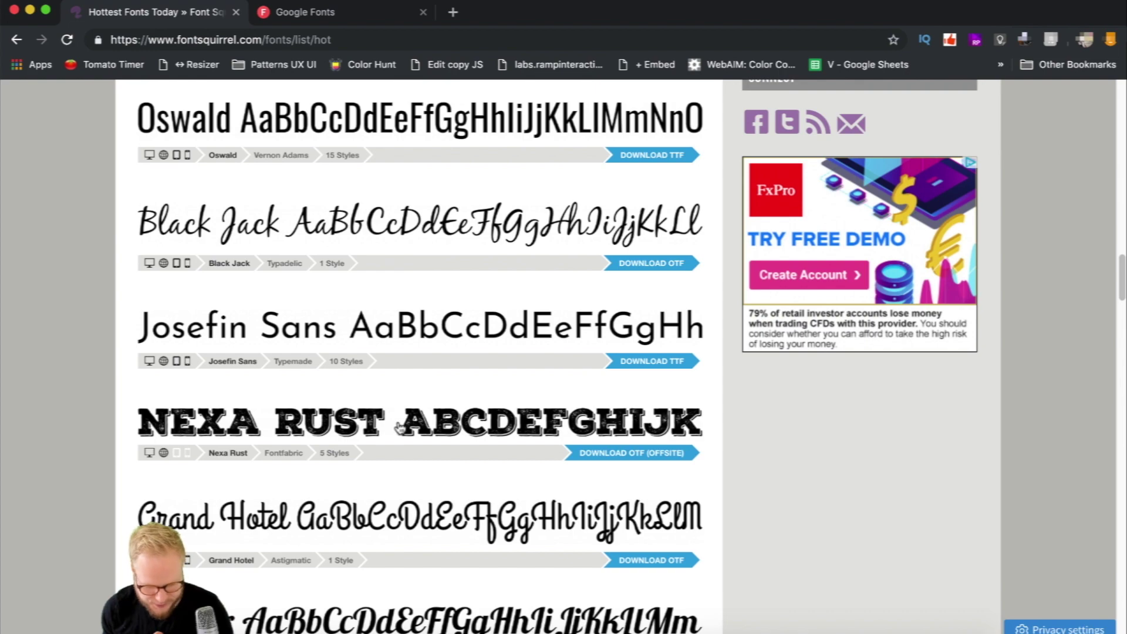
scroll(553, 390, "up", 15)
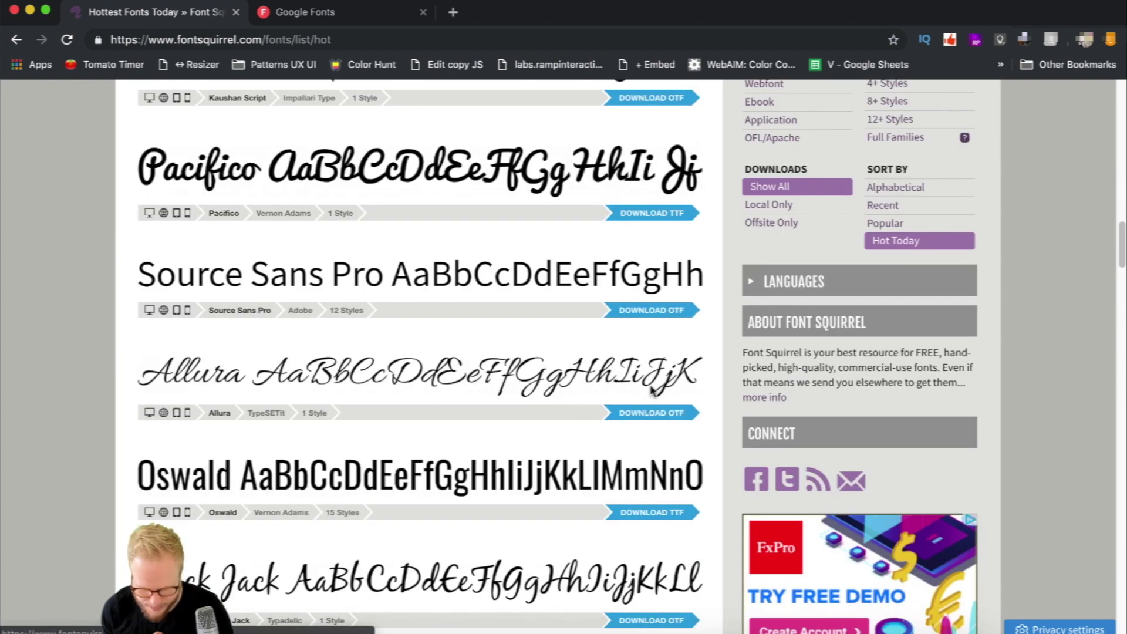
scroll(646, 312, "up", 9)
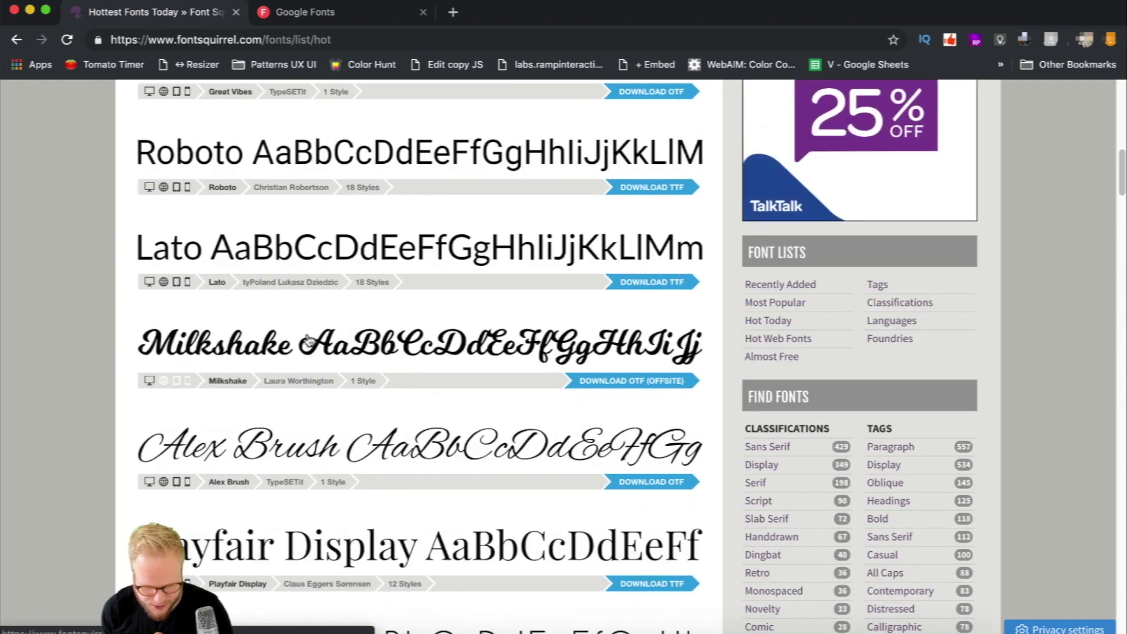
scroll(266, 351, "up", 5)
scroll(259, 360, "down", 20)
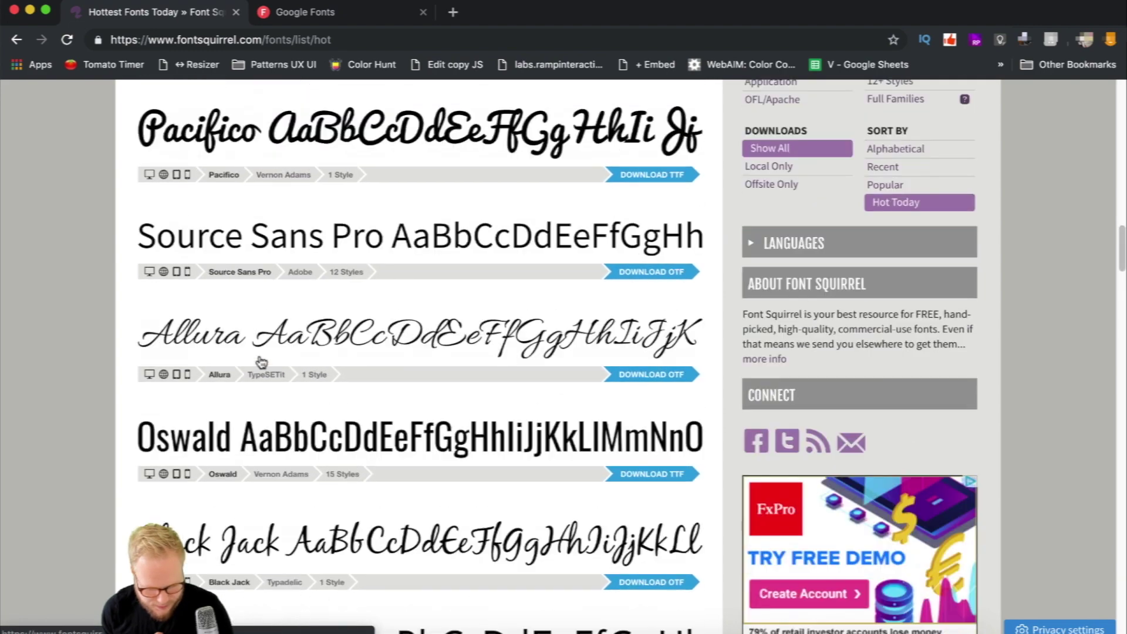
scroll(262, 362, "down", 8)
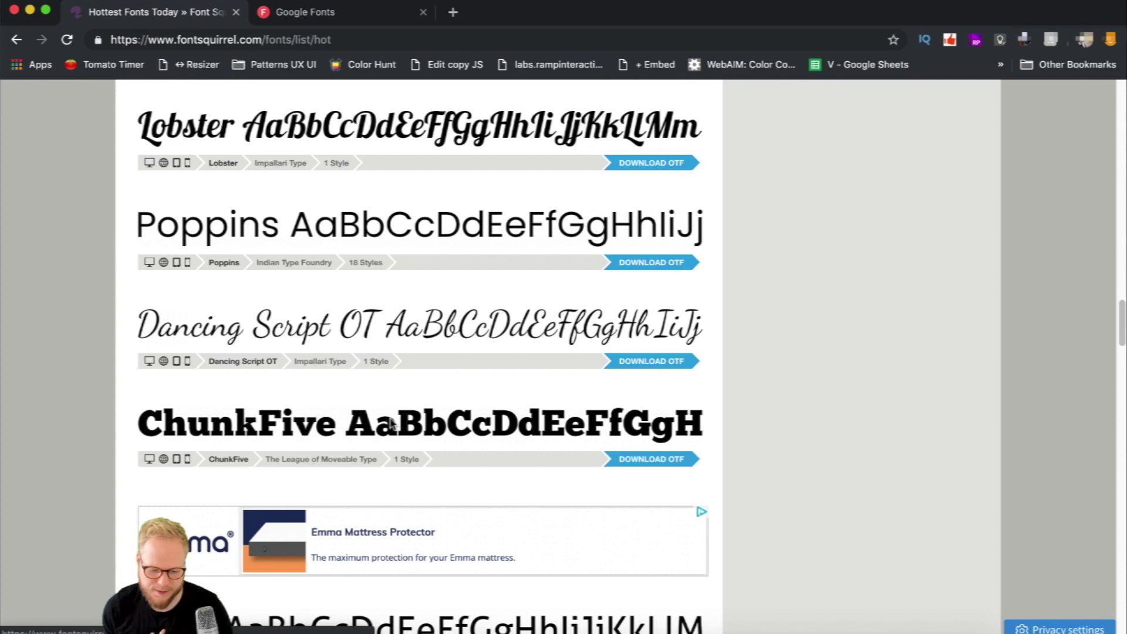
Step: Download ChunkFive as OTF, install it through Font Book, and close Font Book
left_click(654, 464)
left_click(727, 467)
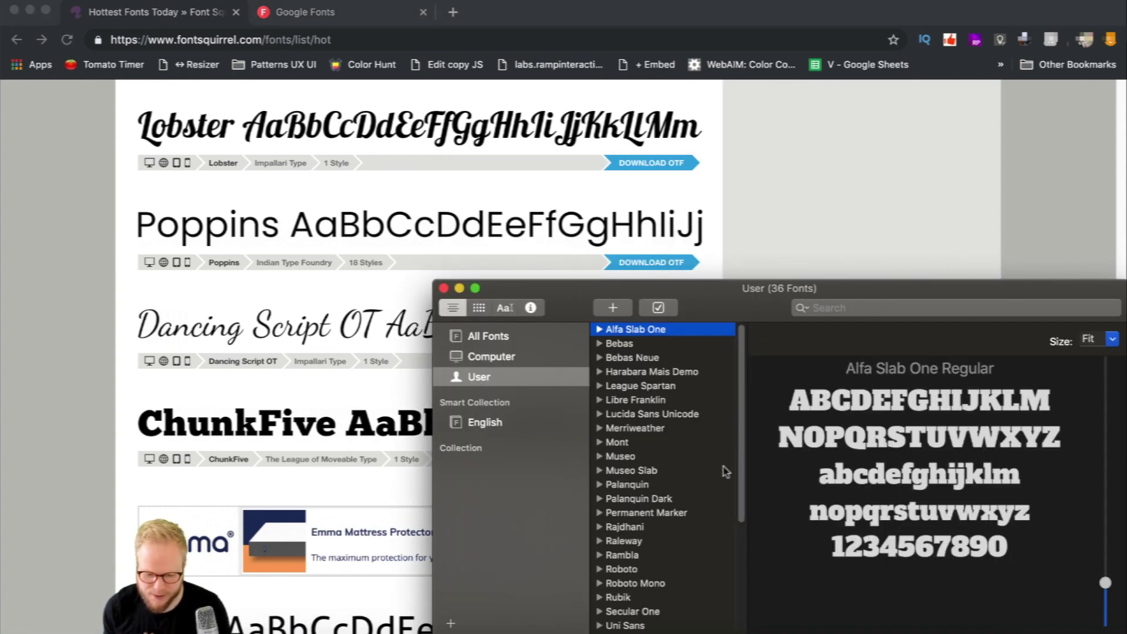
left_click_drag(572, 291, 492, 230)
left_click(359, 226)
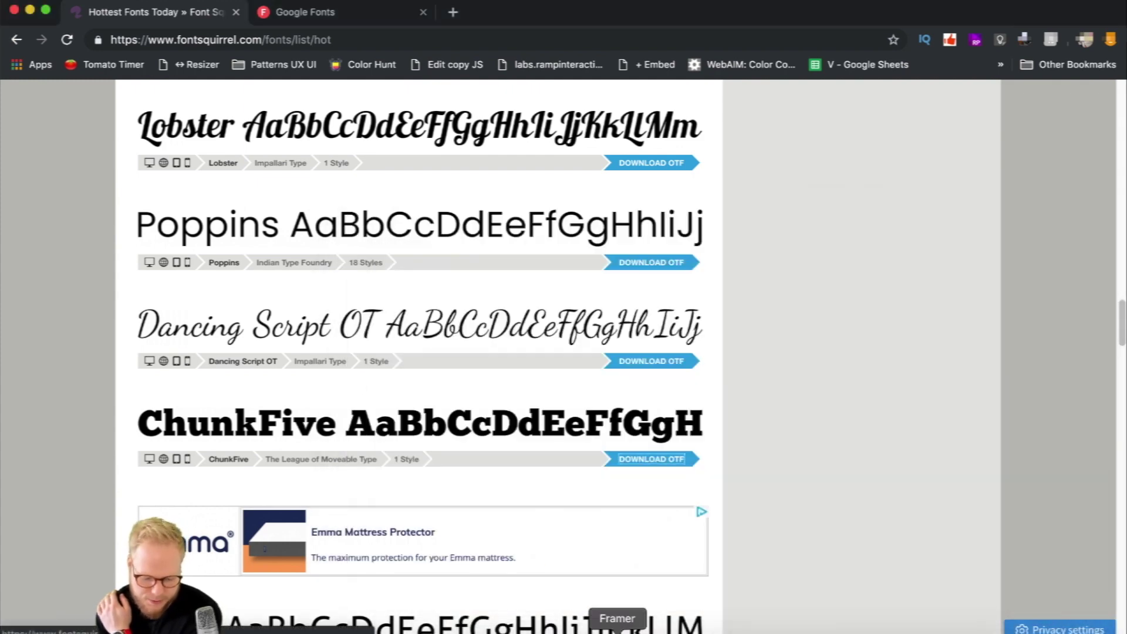
Step: Back in Axure, change the quote text's font to ChunkFive by typing 'Chunk'
left_click(372, 630)
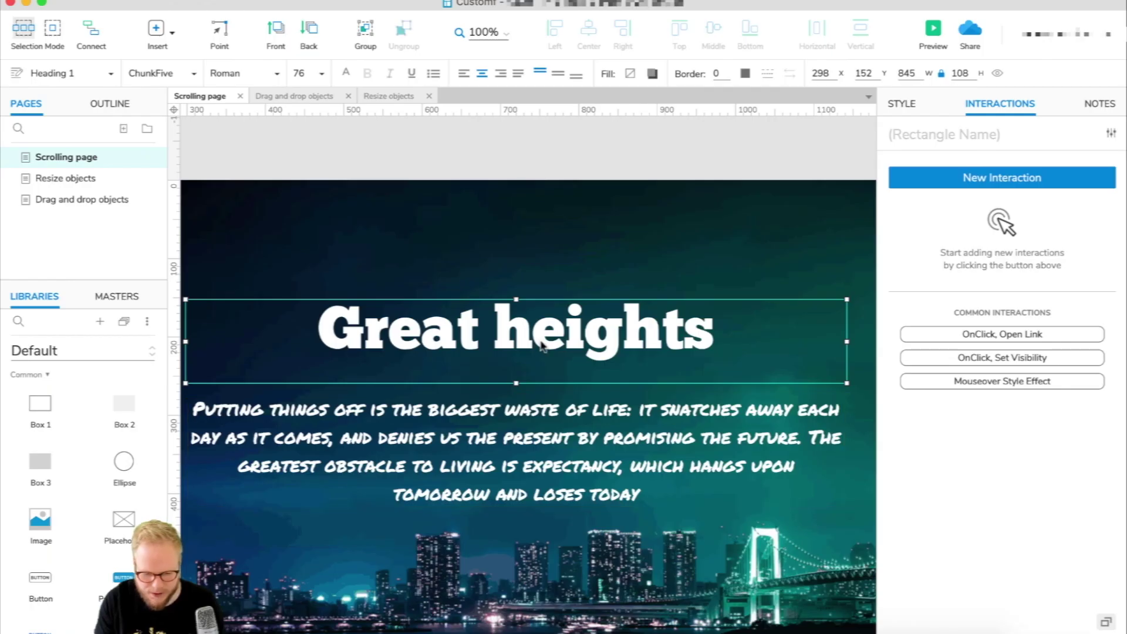
left_click(169, 69)
type("ChunkFive")
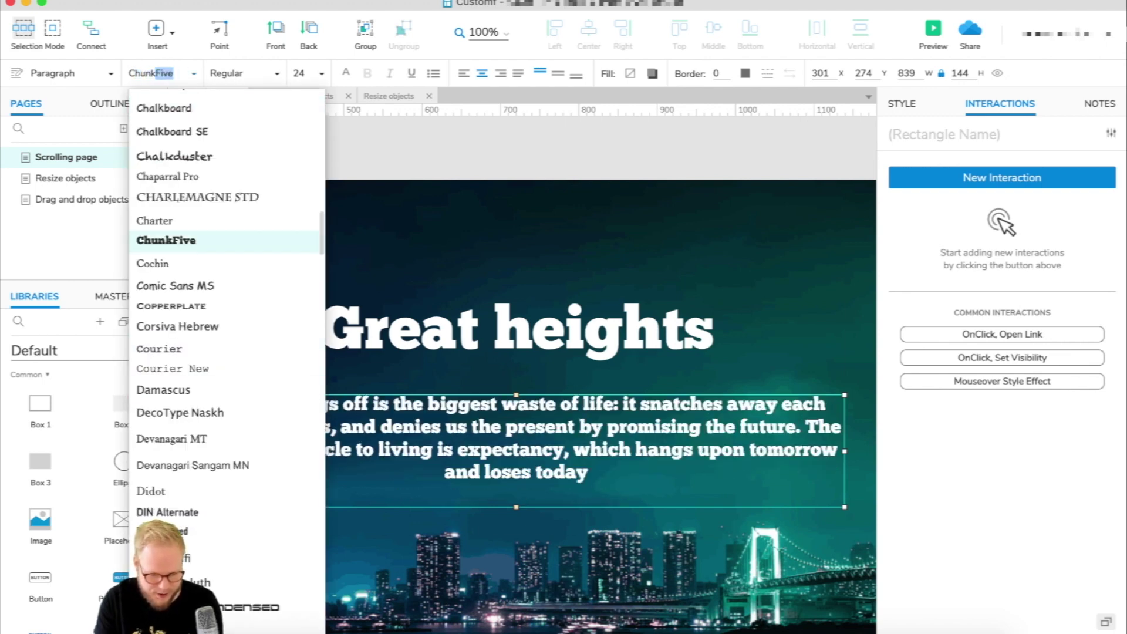
key("Return")
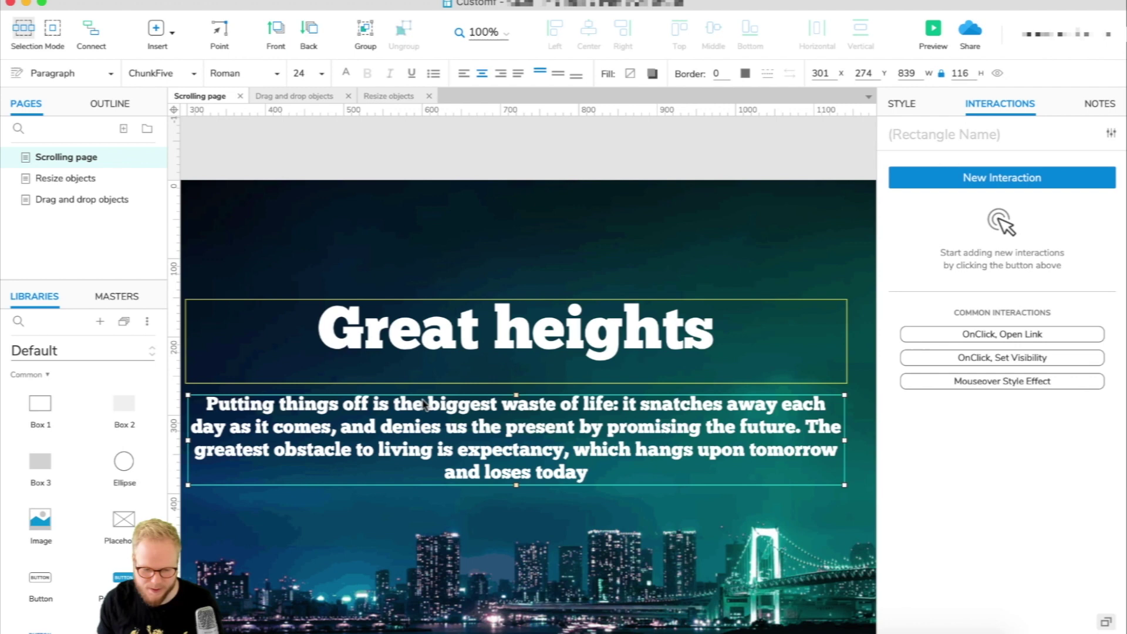
left_click(654, 171)
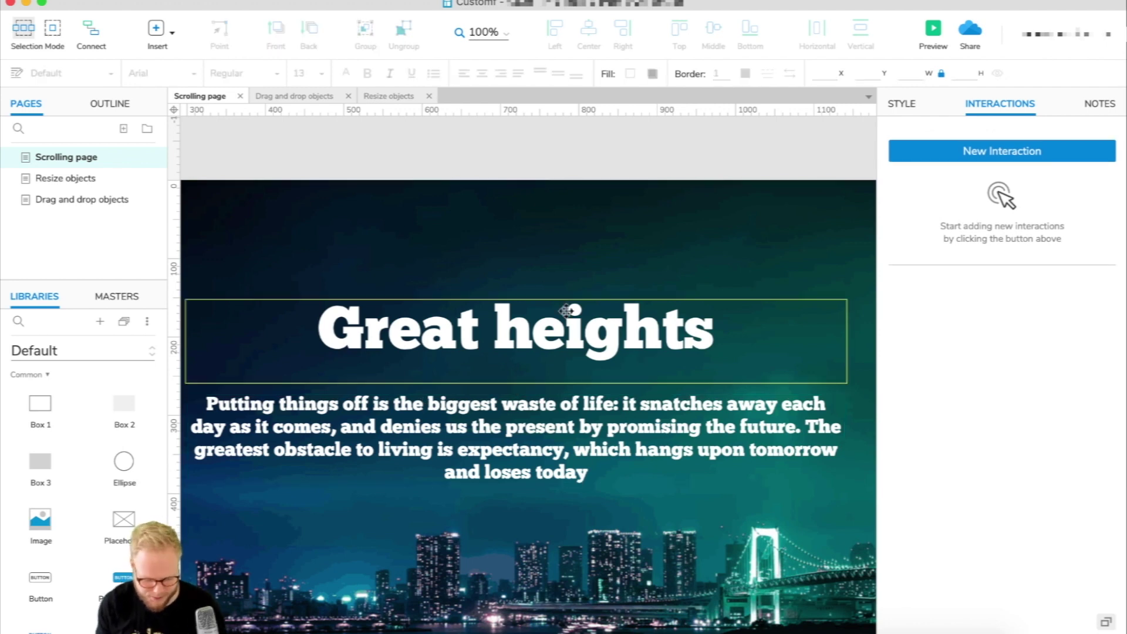
scroll(566, 312, "down", 1)
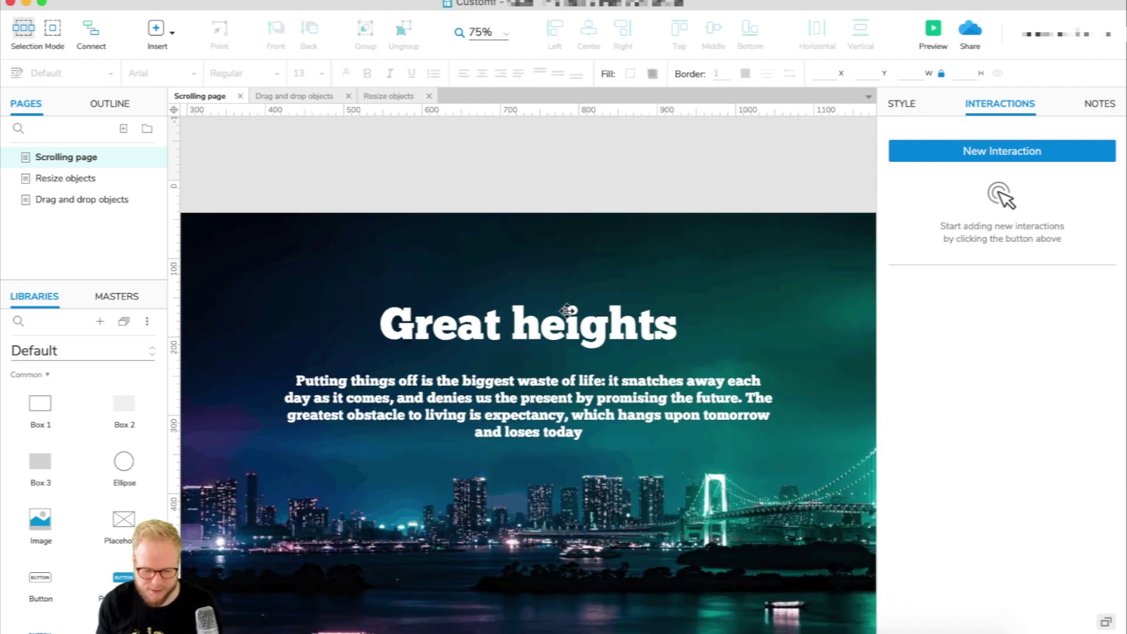
Step: Preview the page in Chrome and check the 'Great heights' heading renders in ChunkFive
left_click(933, 27)
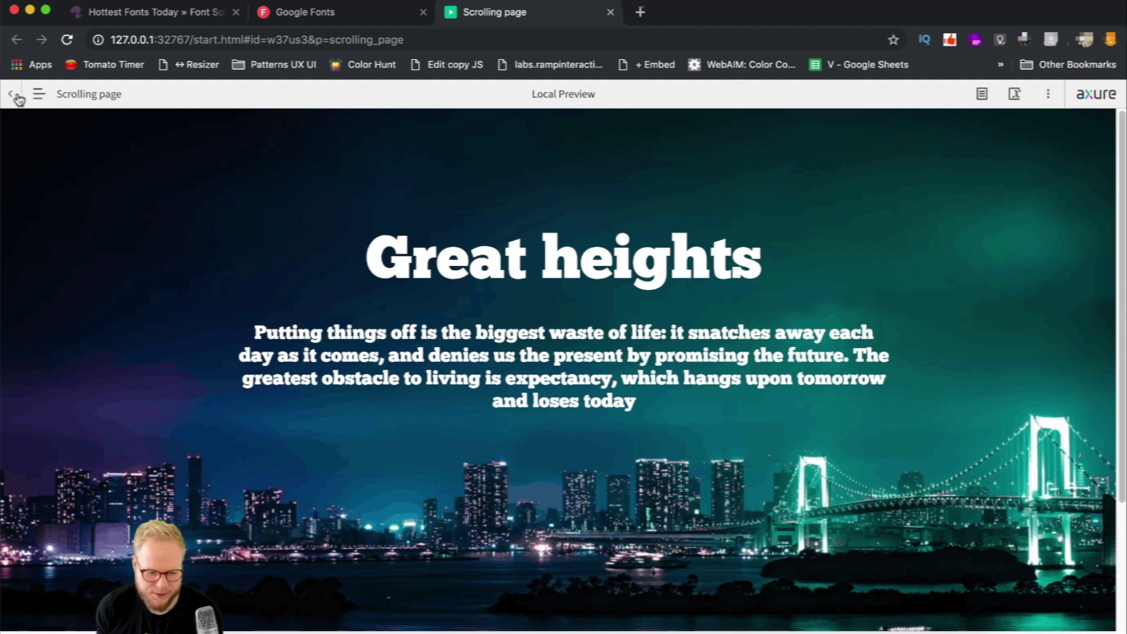
left_click(11, 94)
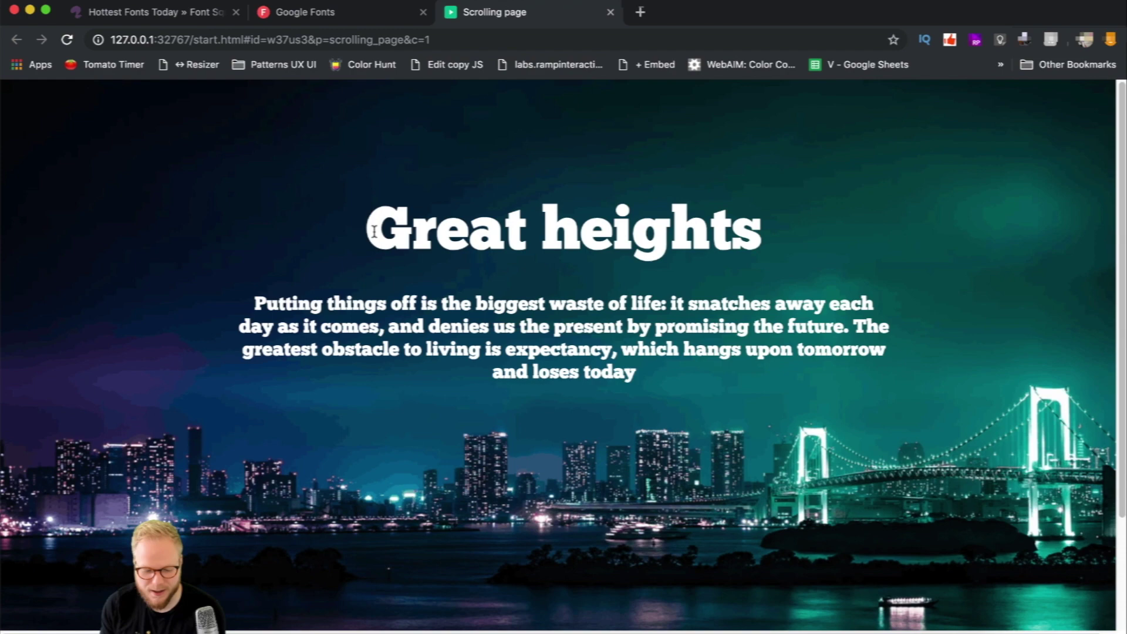
left_click_drag(374, 231, 763, 234)
left_click(802, 207)
Step: Close the page preview and return to Font Squirrel's Hottest Fonts Today list
left_click(610, 13)
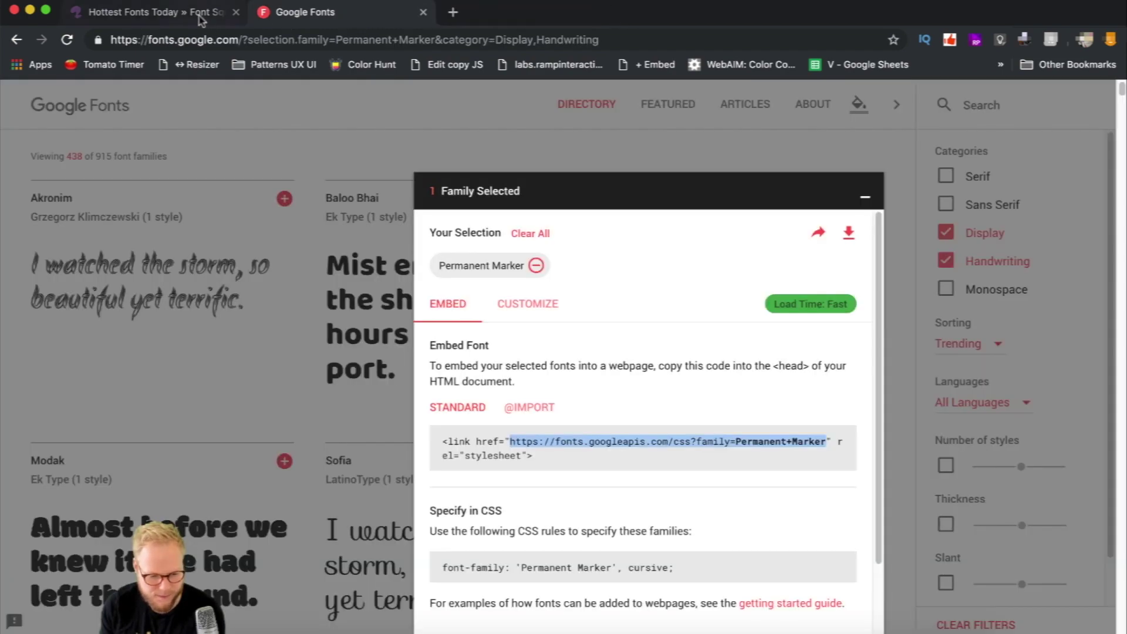
left_click(176, 11)
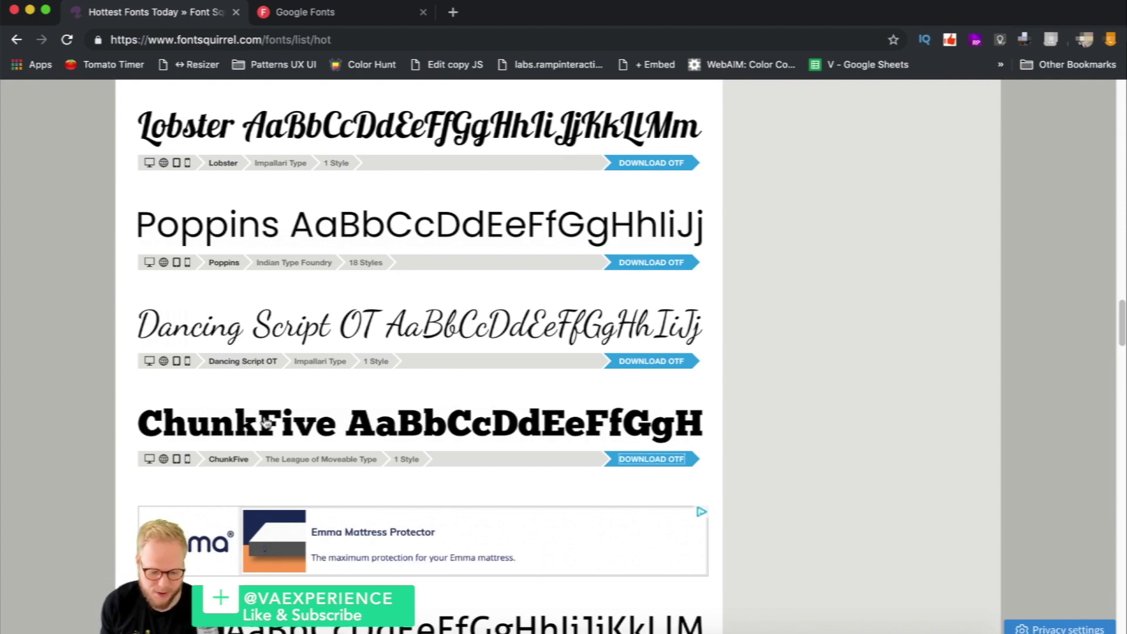
scroll(460, 364, "down", 10)
Step: Upload the ChunkFive Roman OTF to the Webfont Generator and accept the web-embedding agreement
scroll(460, 364, "up", 20)
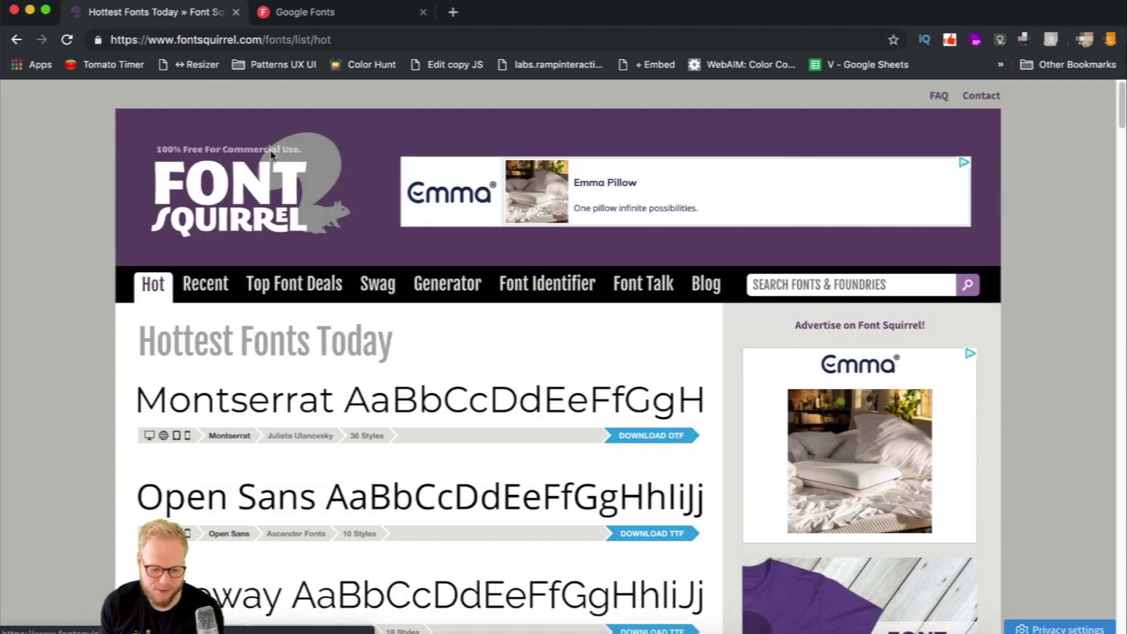
left_click(450, 291)
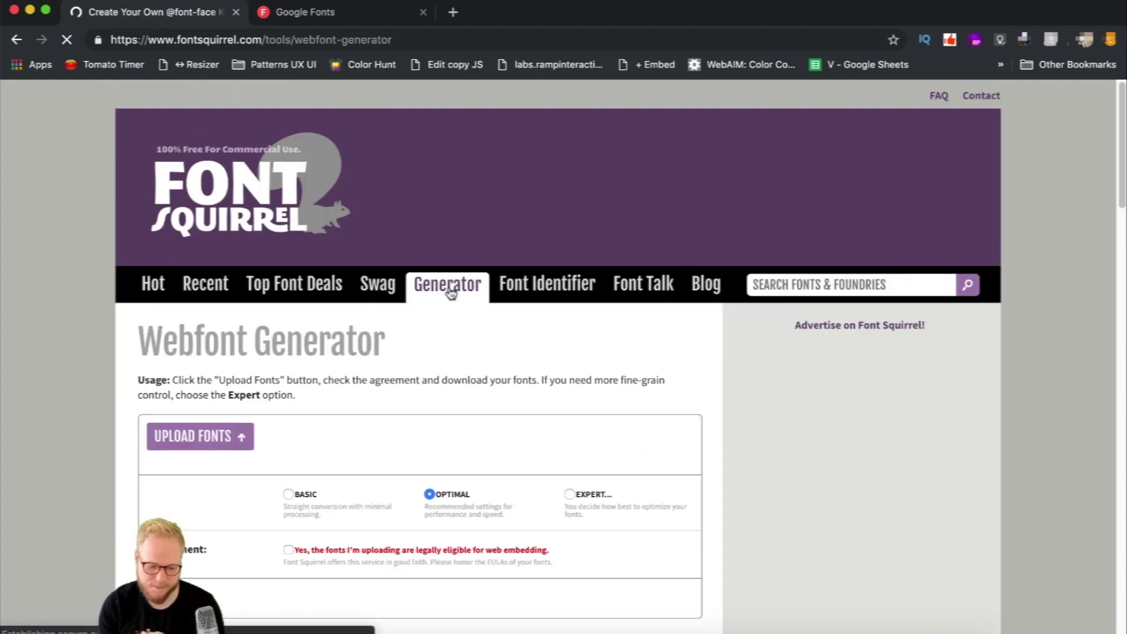
scroll(160, 451, "down", 4)
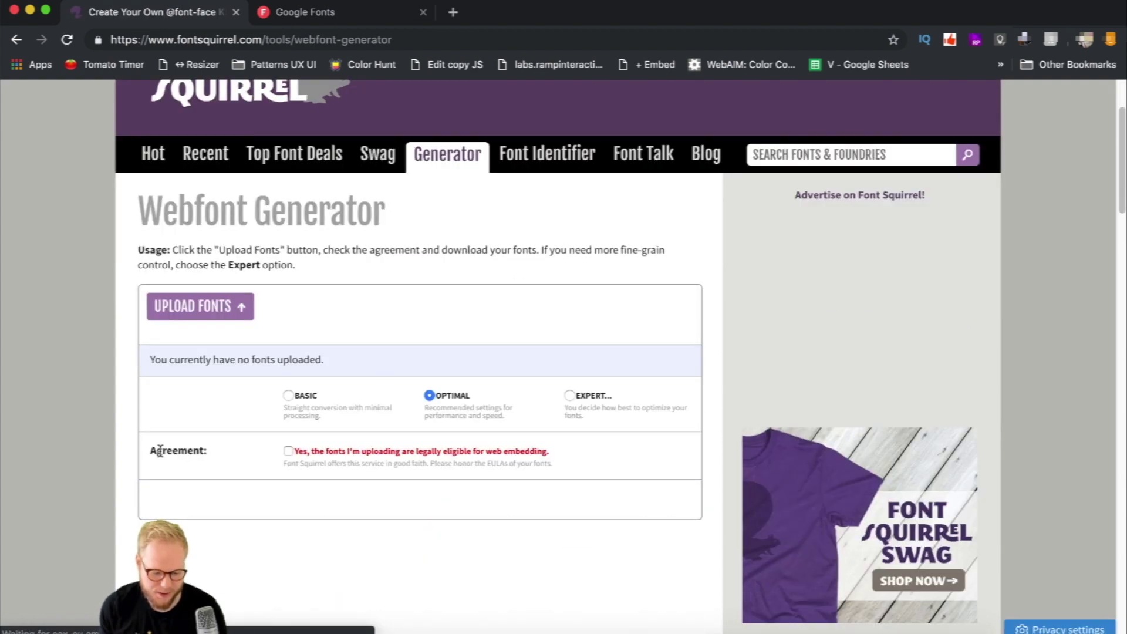
left_click(226, 310)
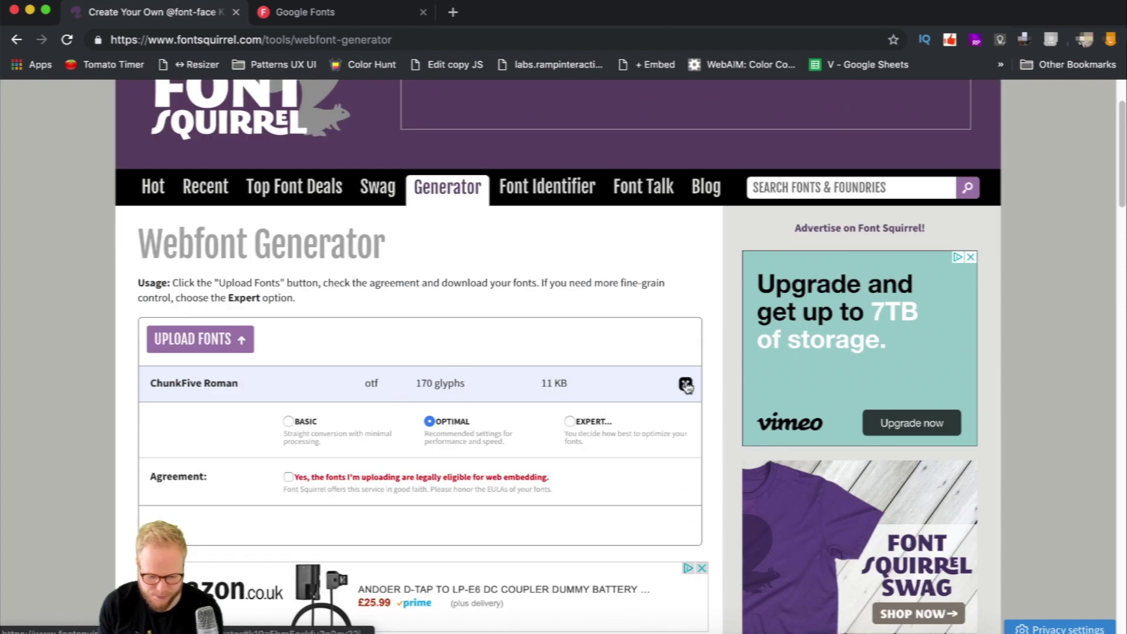
left_click(288, 477)
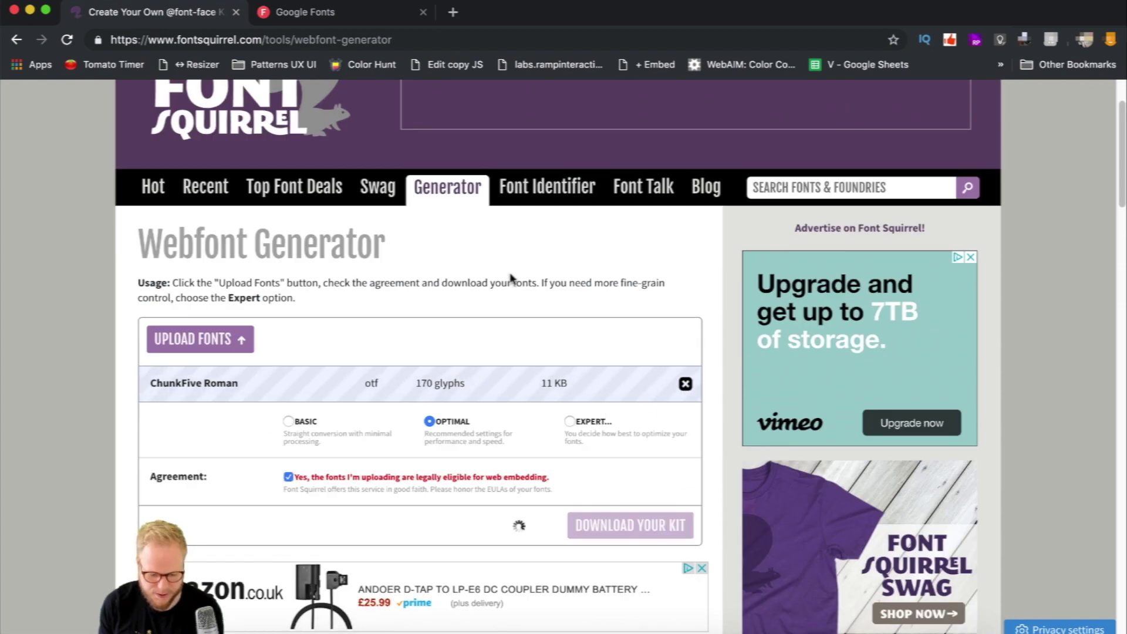
Step: Select stylesheet.css in the webfont kit folder and tidy the Finder column and window position
key("Down")
key("Down")
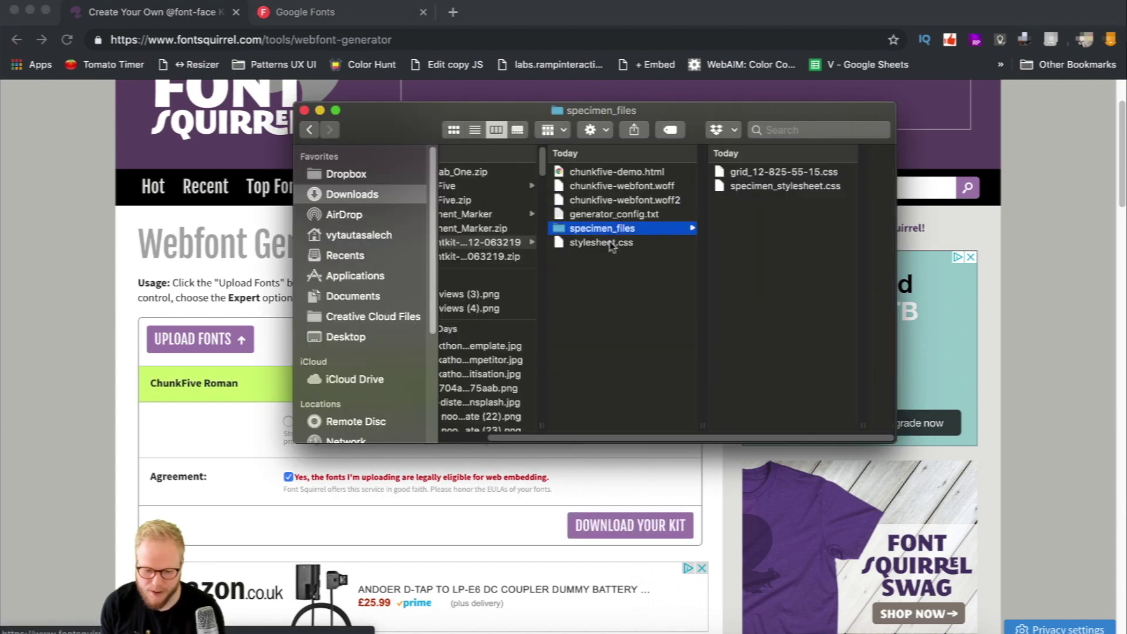
key("Down")
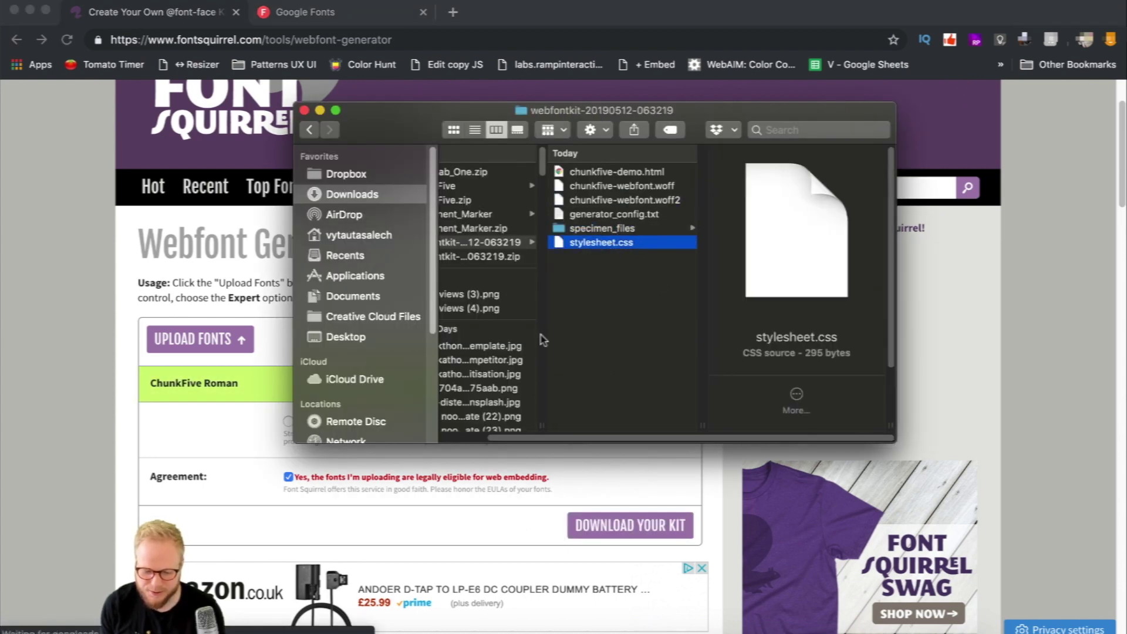
left_click_drag(541, 423, 509, 423)
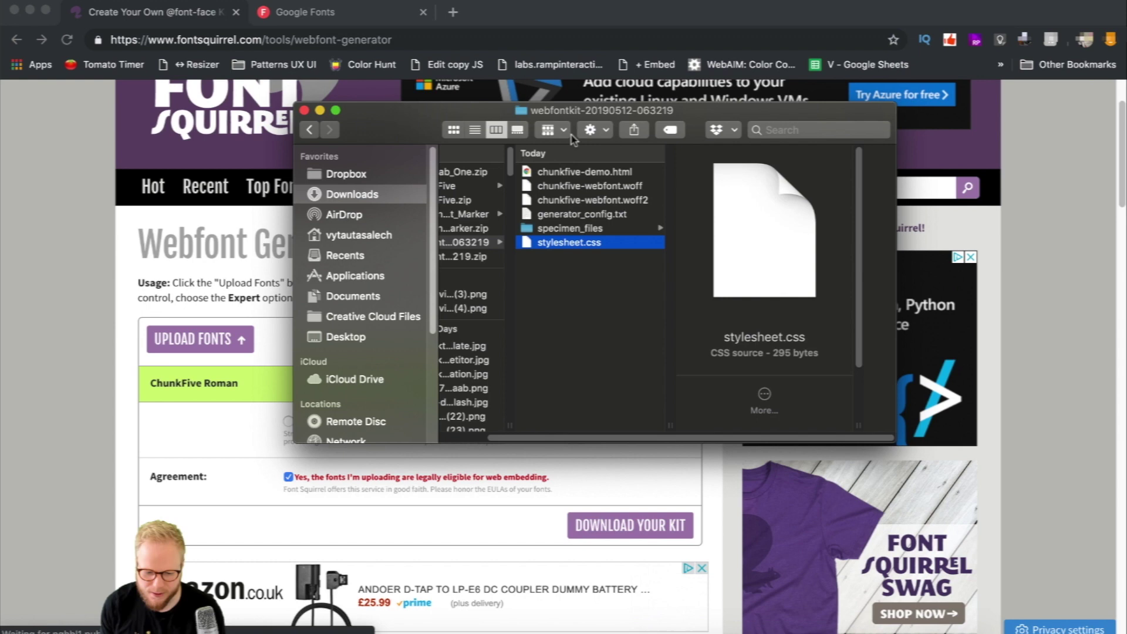
left_click_drag(561, 126, 525, 160)
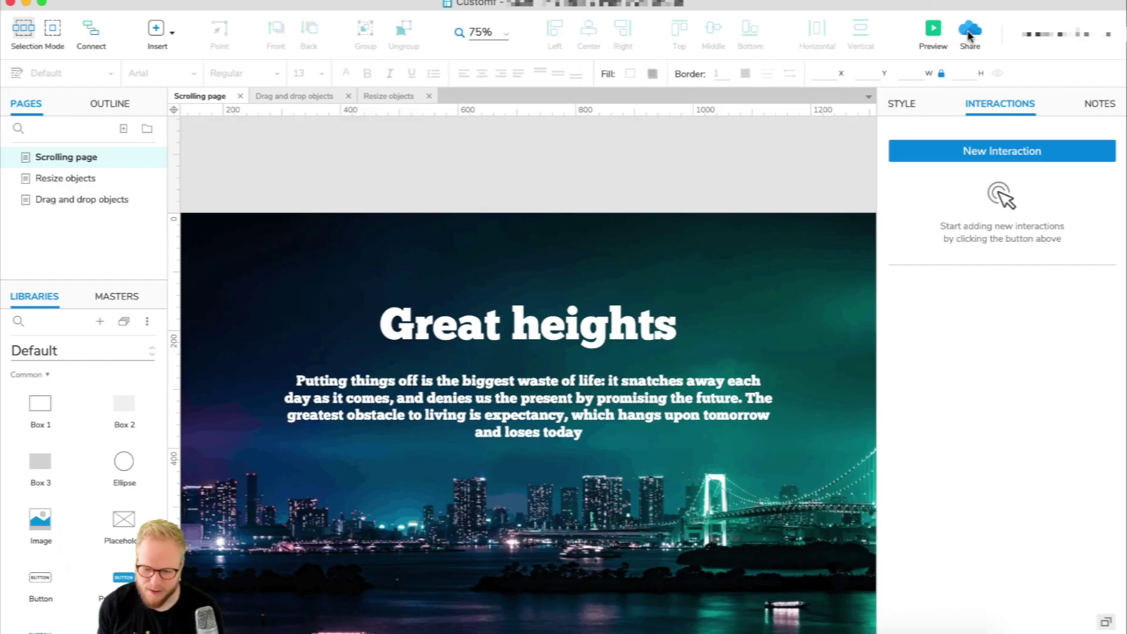
left_click(969, 36)
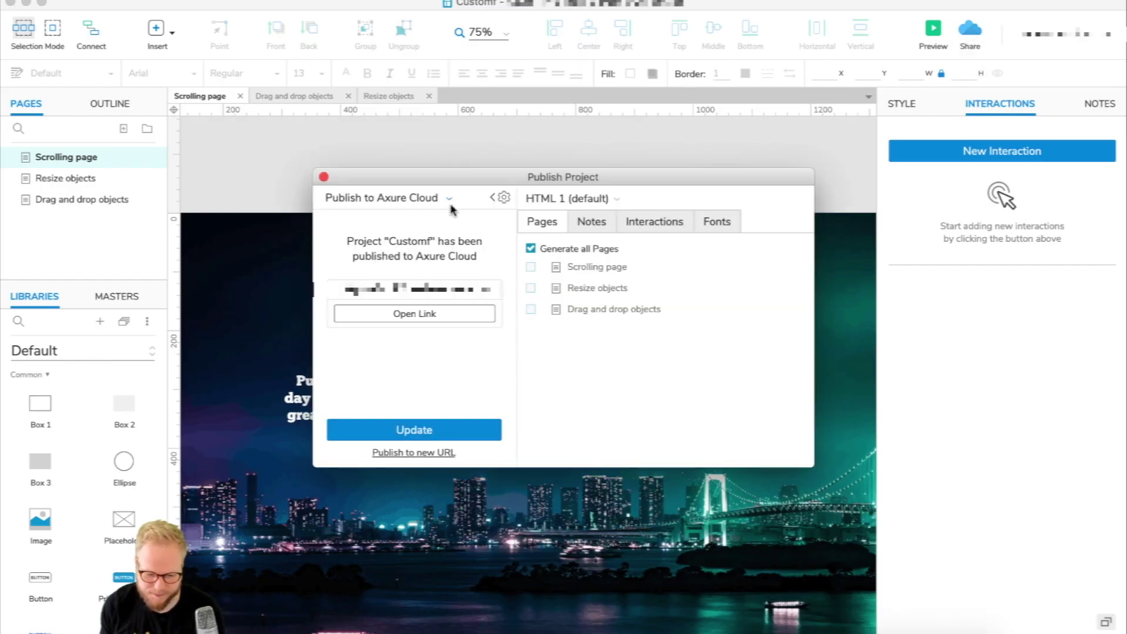
left_click(724, 221)
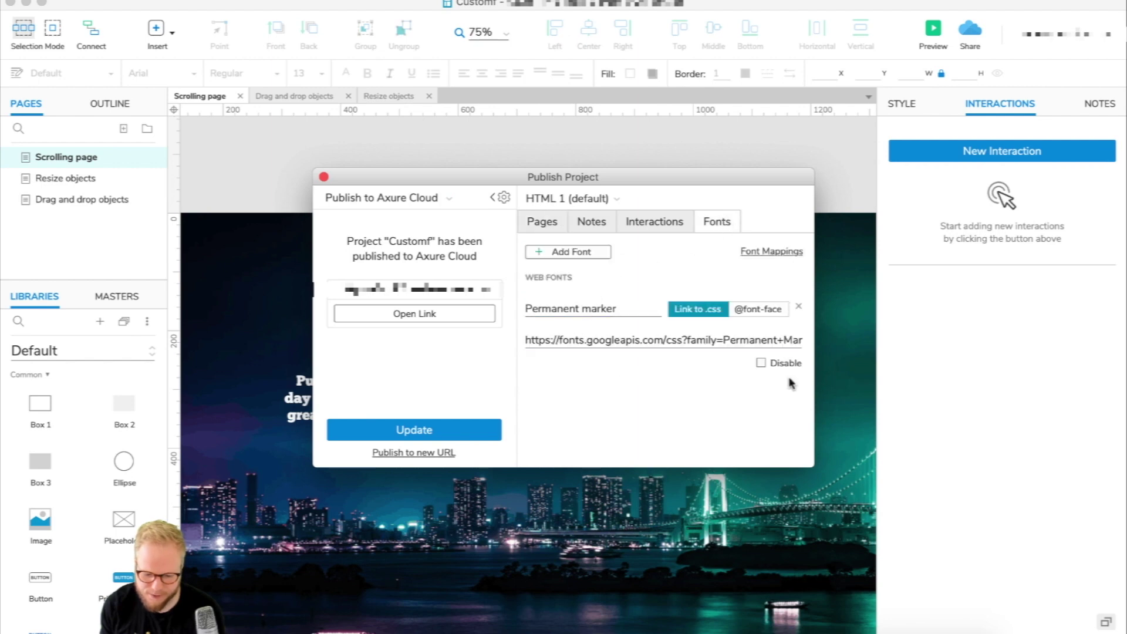
left_click(800, 307)
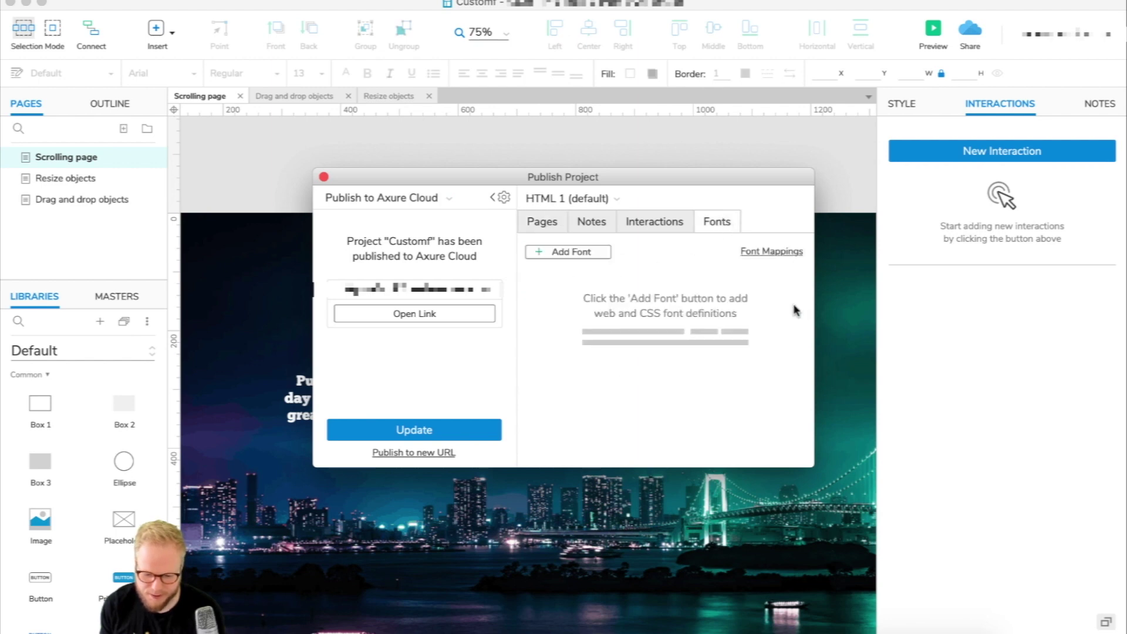
left_click(587, 254)
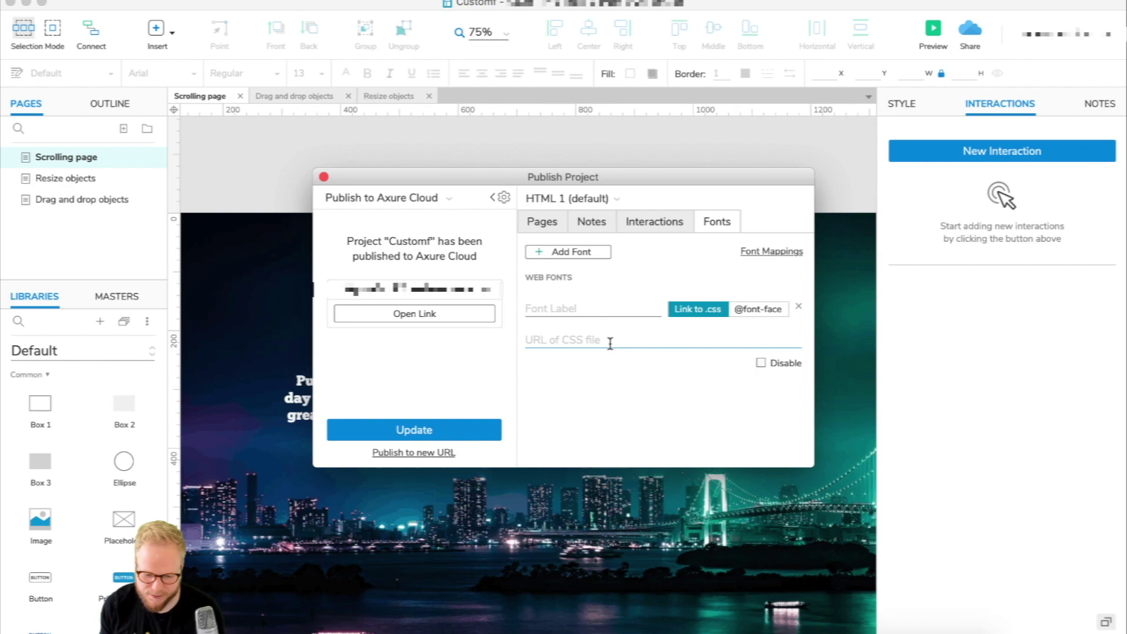
left_click(611, 308)
left_click(763, 309)
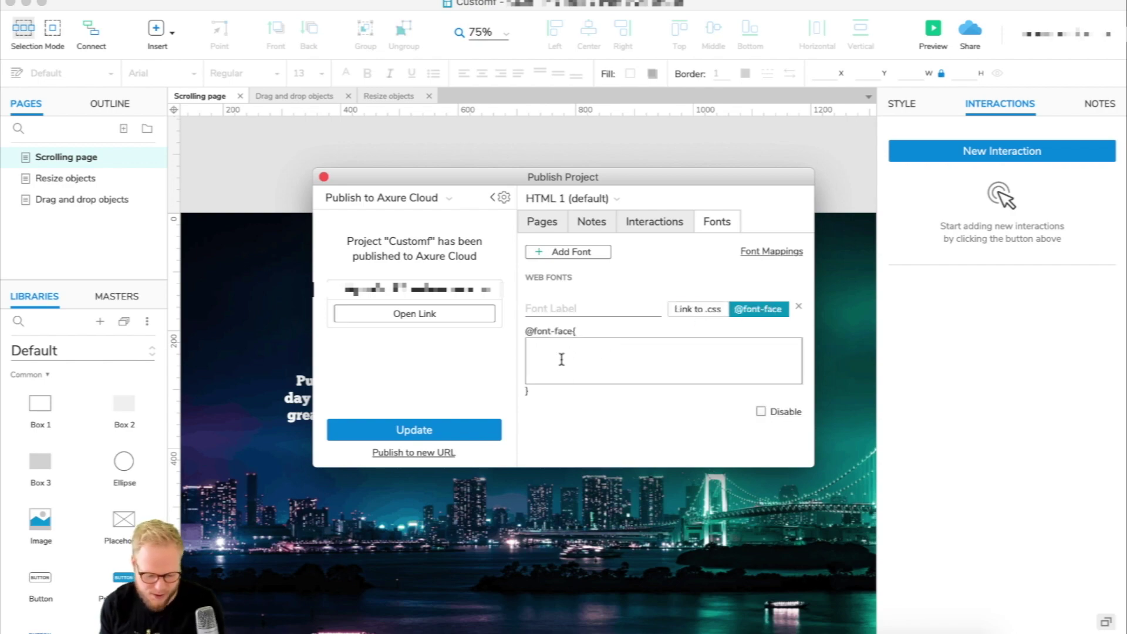
Step: Open the webfont kit's stylesheet.css in Brackets
key("ctrl+Up")
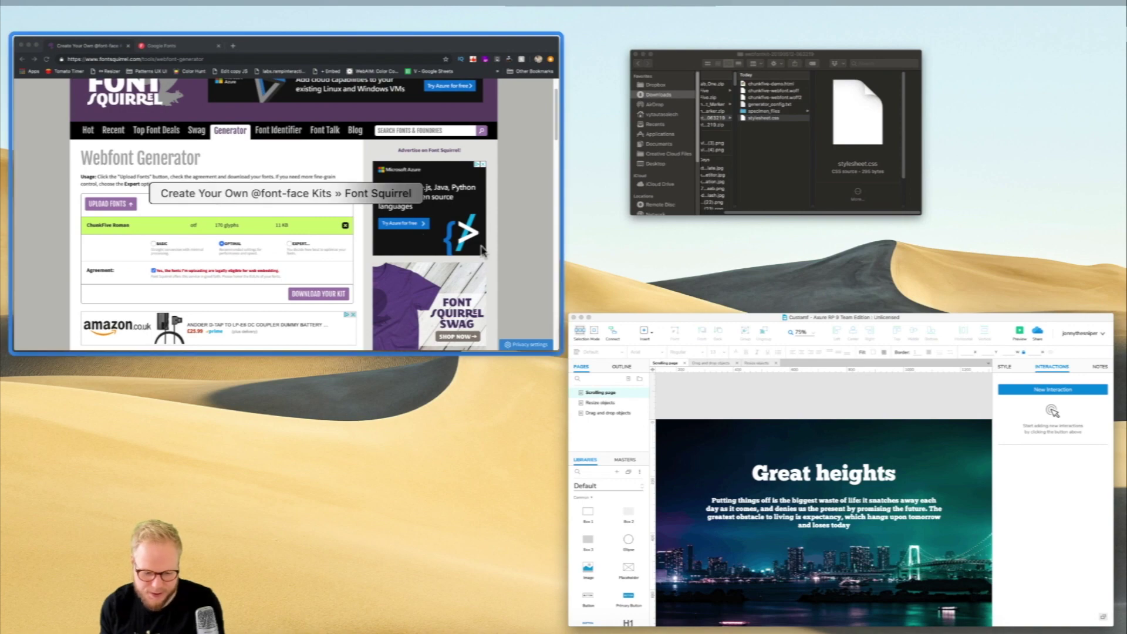
left_click(746, 201)
right_click(531, 277)
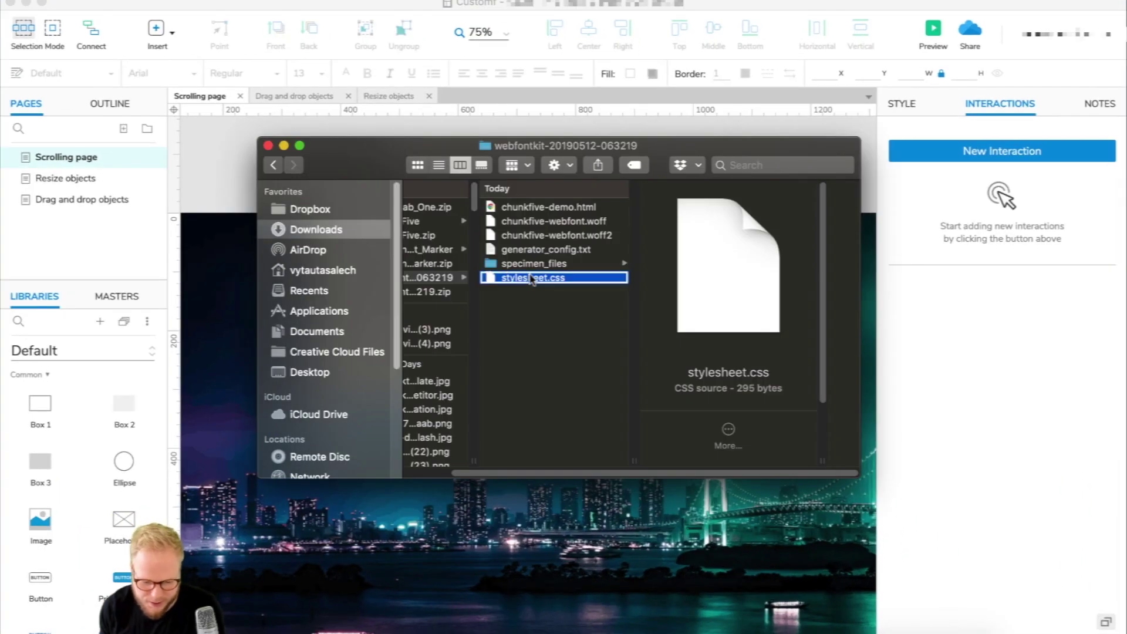
mouse_move(566, 252)
left_click(810, 245)
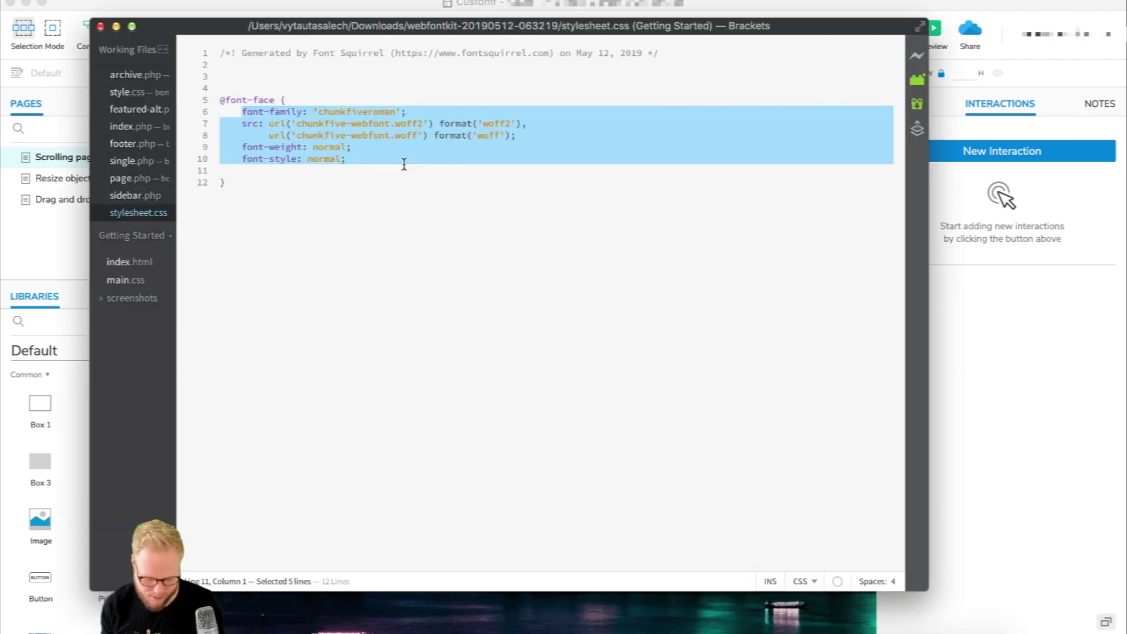
key("super+c")
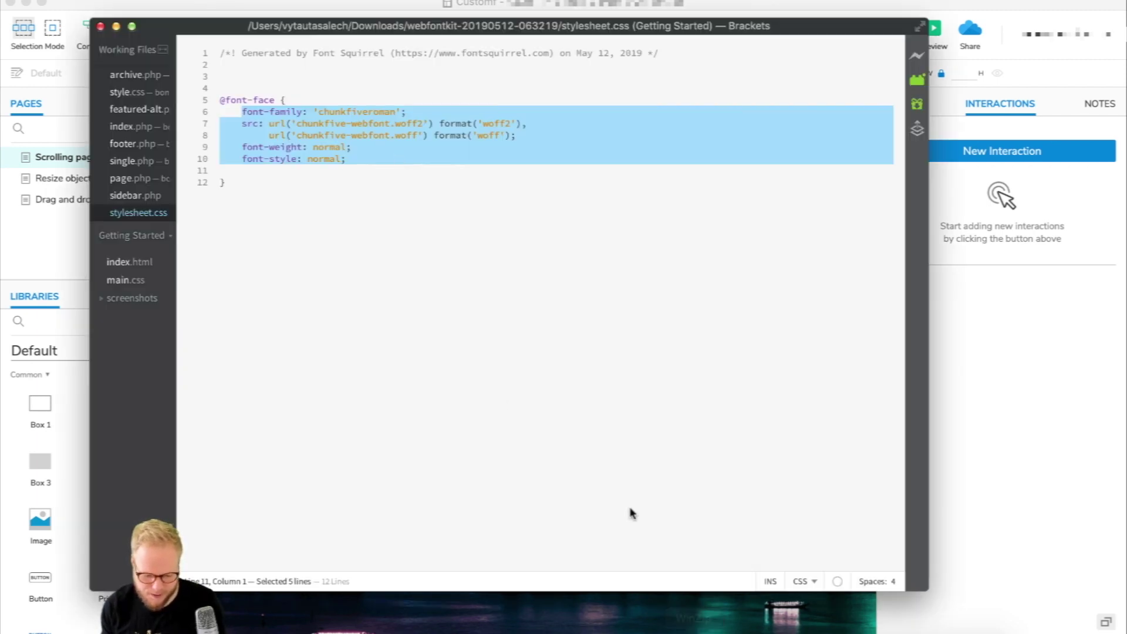
key("super+Tab")
key("super+v")
Step: Label the new web font ChunkFive
left_click(610, 311)
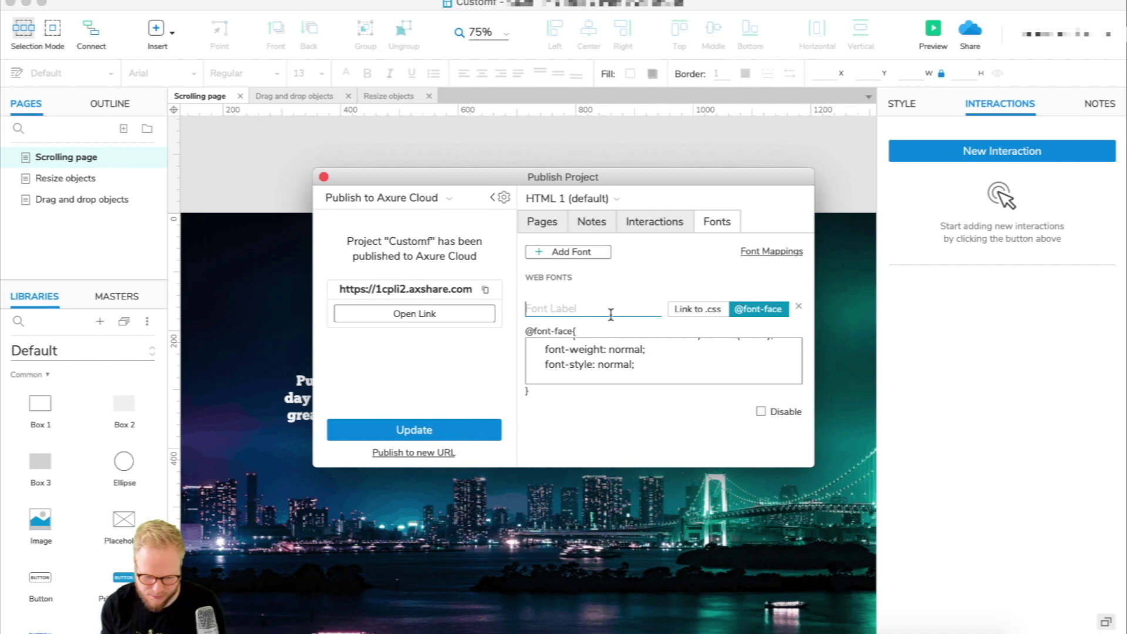
type("ChunkFive")
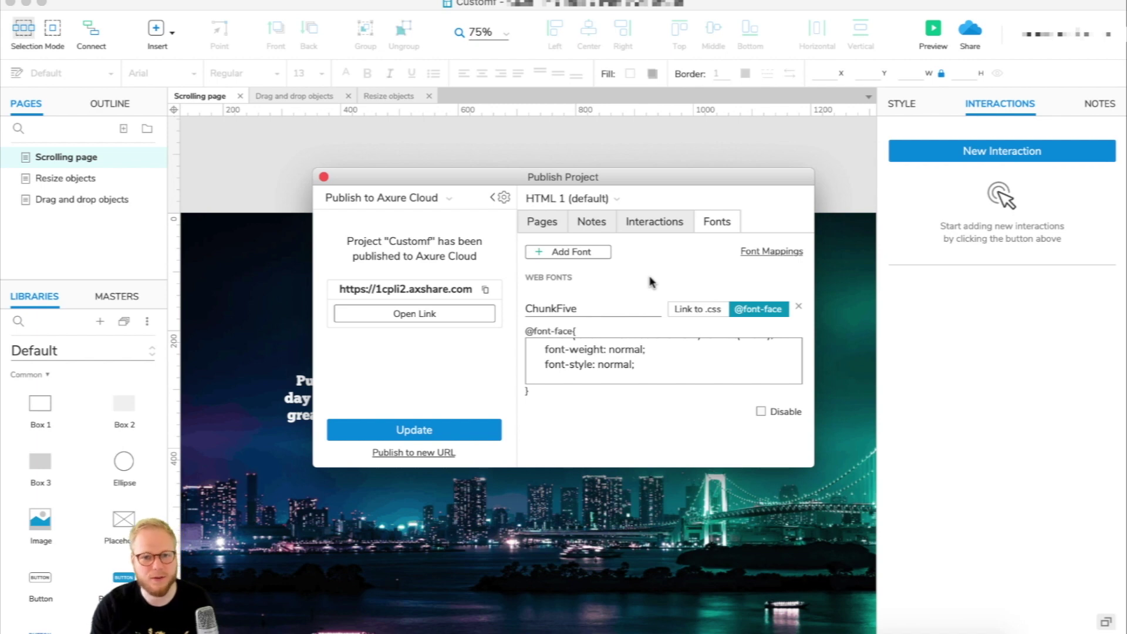
scroll(637, 297, "up", 3)
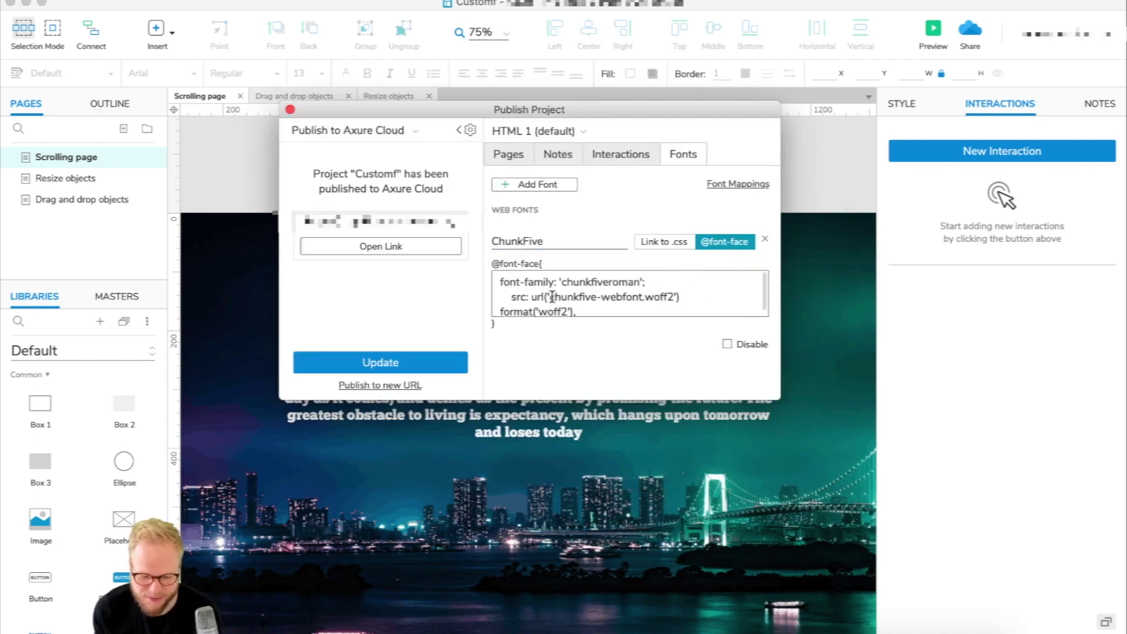
scroll(558, 296, "down", 3)
scroll(629, 299, "up", 3)
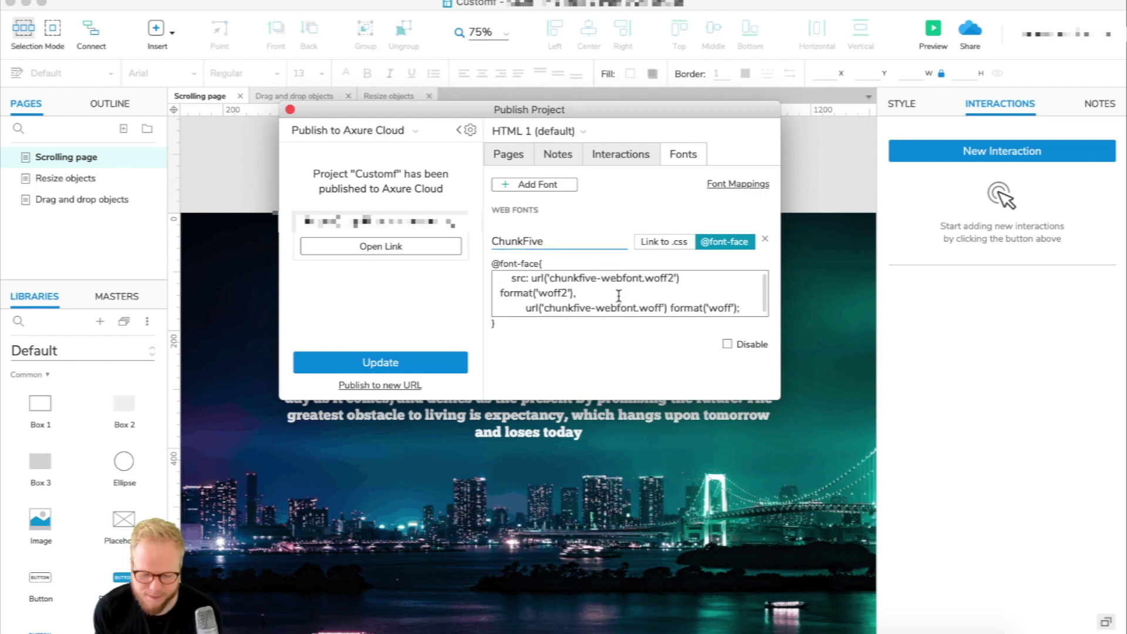
scroll(603, 297, "up", 1)
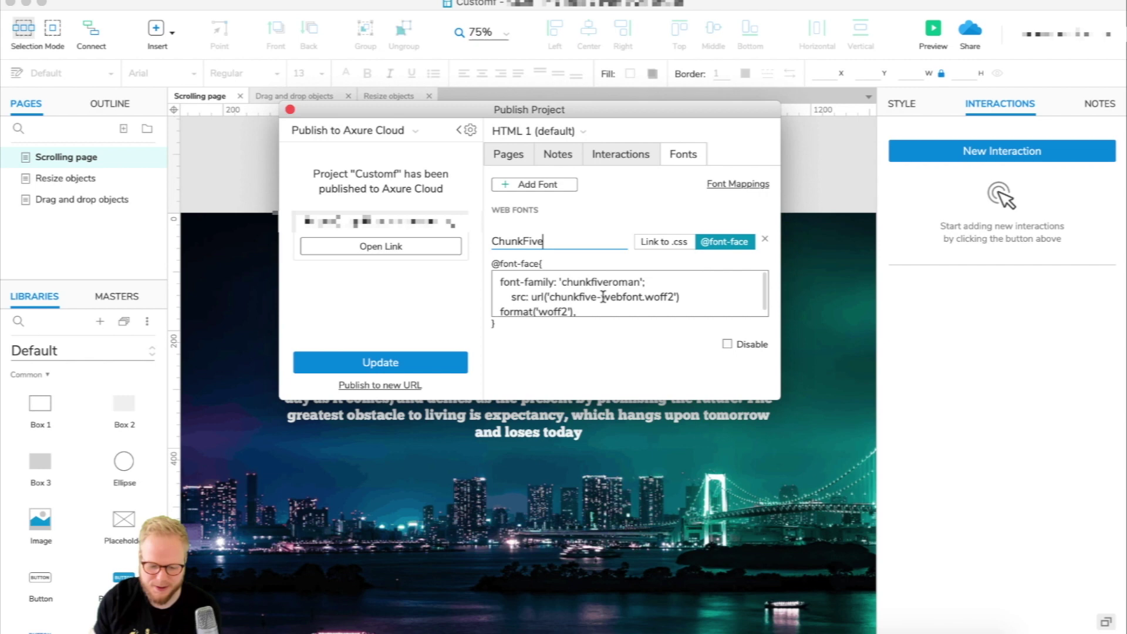
scroll(614, 291, "down", 3)
scroll(622, 284, "up", 2)
scroll(629, 275, "down", 2)
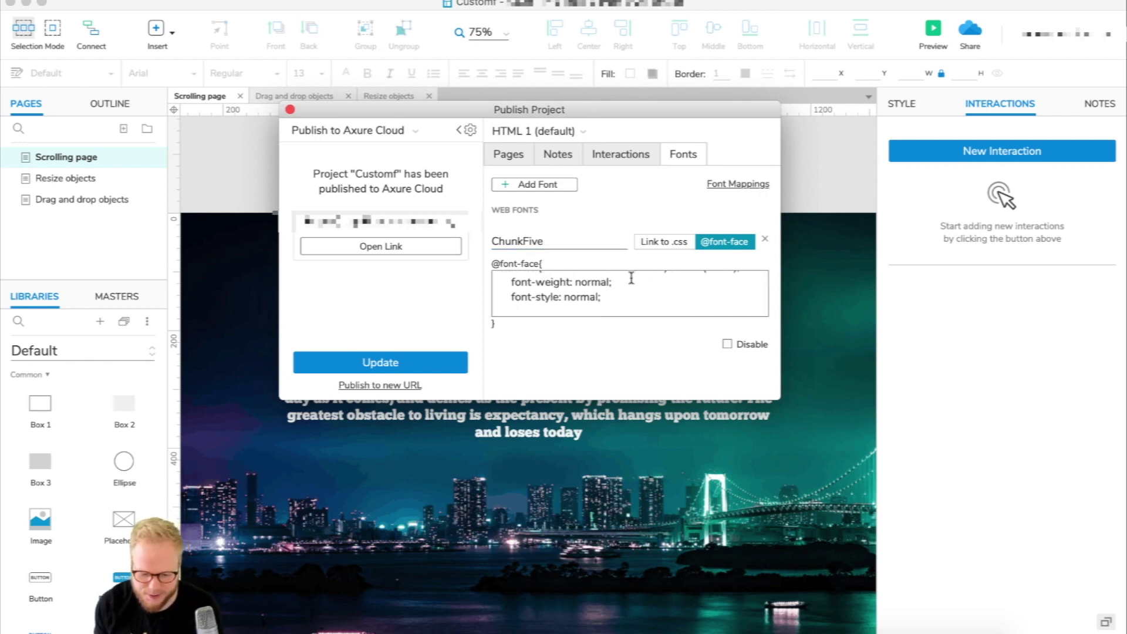
scroll(632, 278, "up", 1)
key("super+a")
left_click(634, 291)
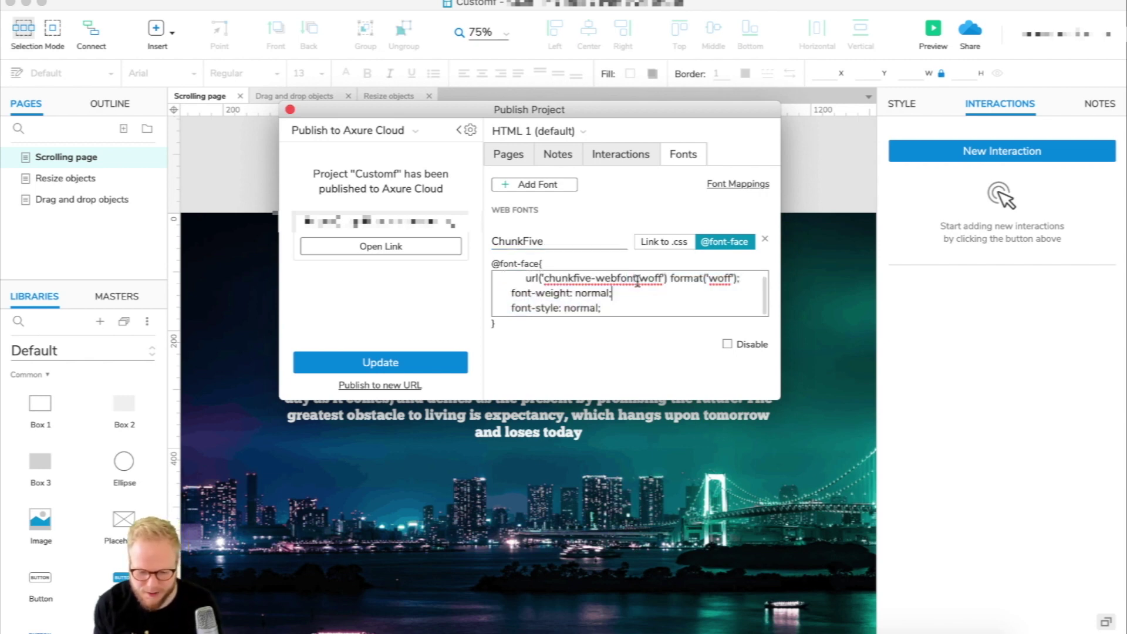
left_click_drag(637, 281, 554, 285)
left_click(545, 278)
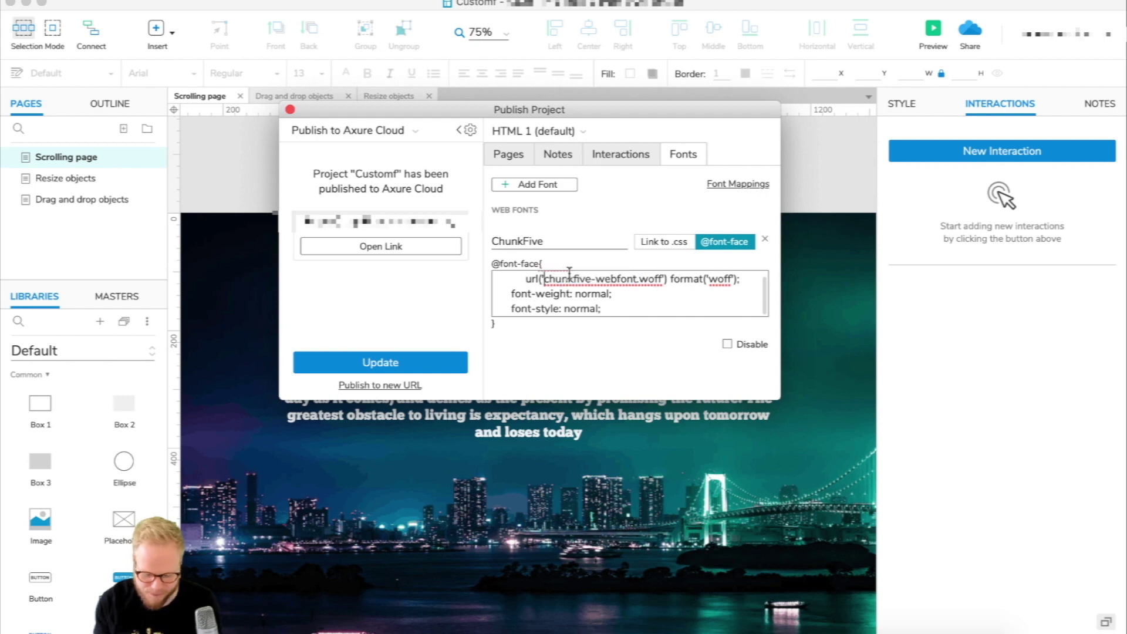
type("yourwebsite")
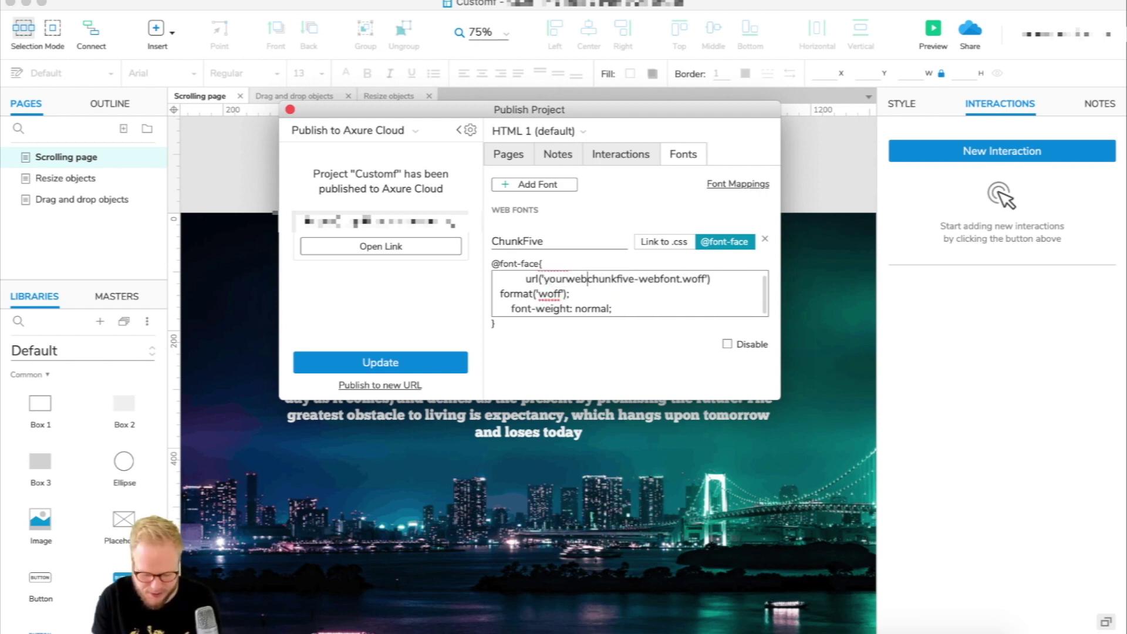
type(".com/")
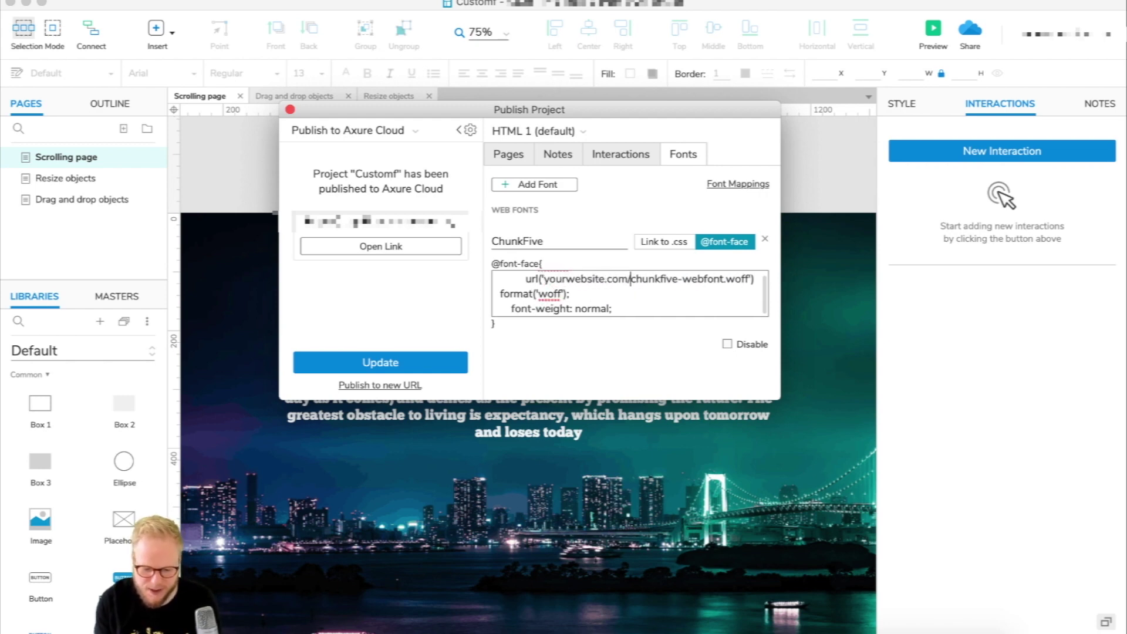
type("fonts/")
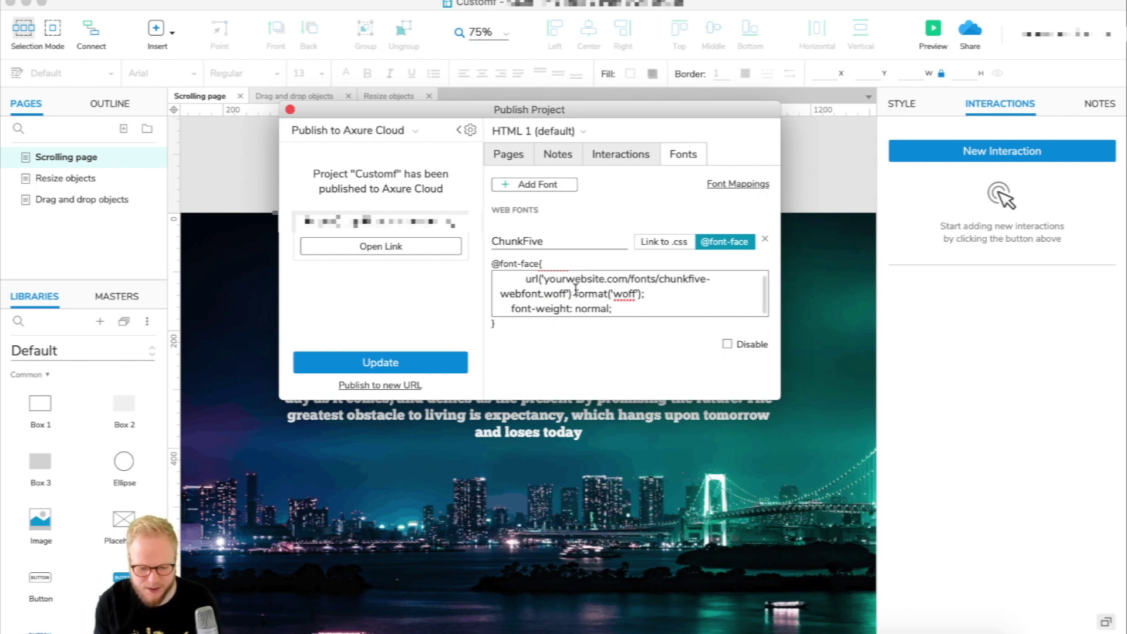
scroll(591, 290, "up", 2)
scroll(591, 290, "up", 1)
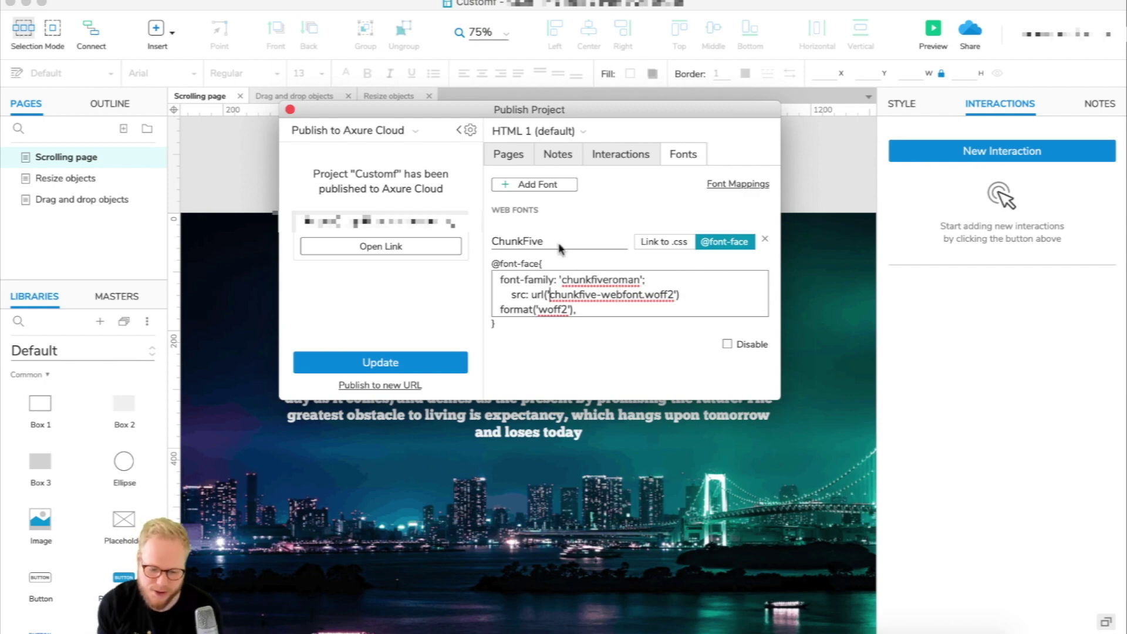
Step: Switch ChunkFive to Link to .css and bring the webfont kit Finder window forward
left_click(674, 246)
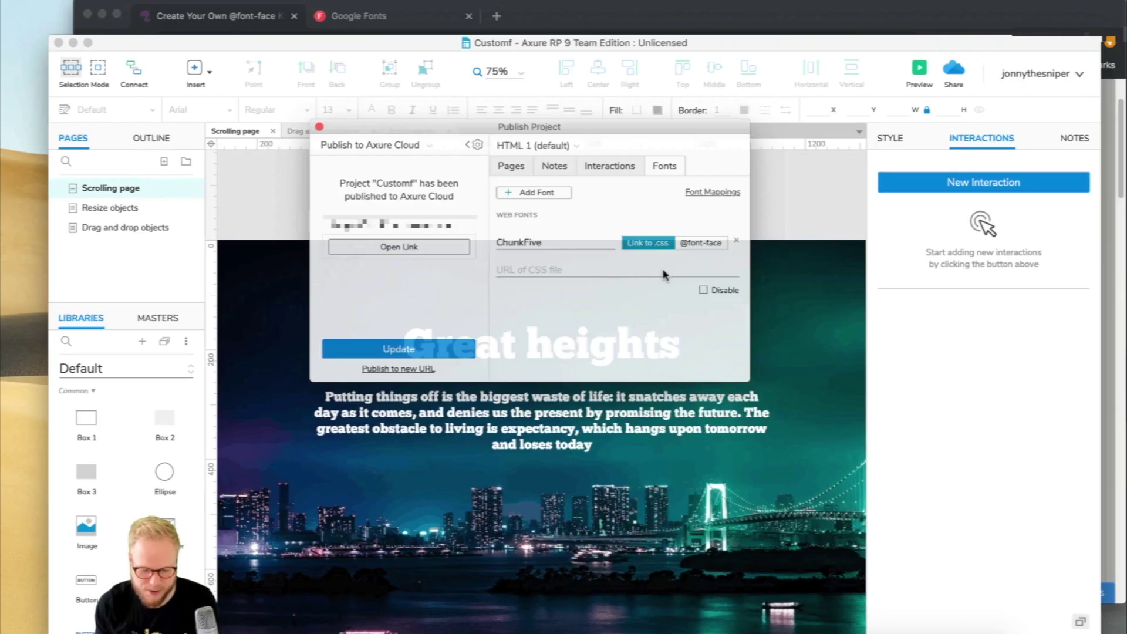
key("ctrl+Up")
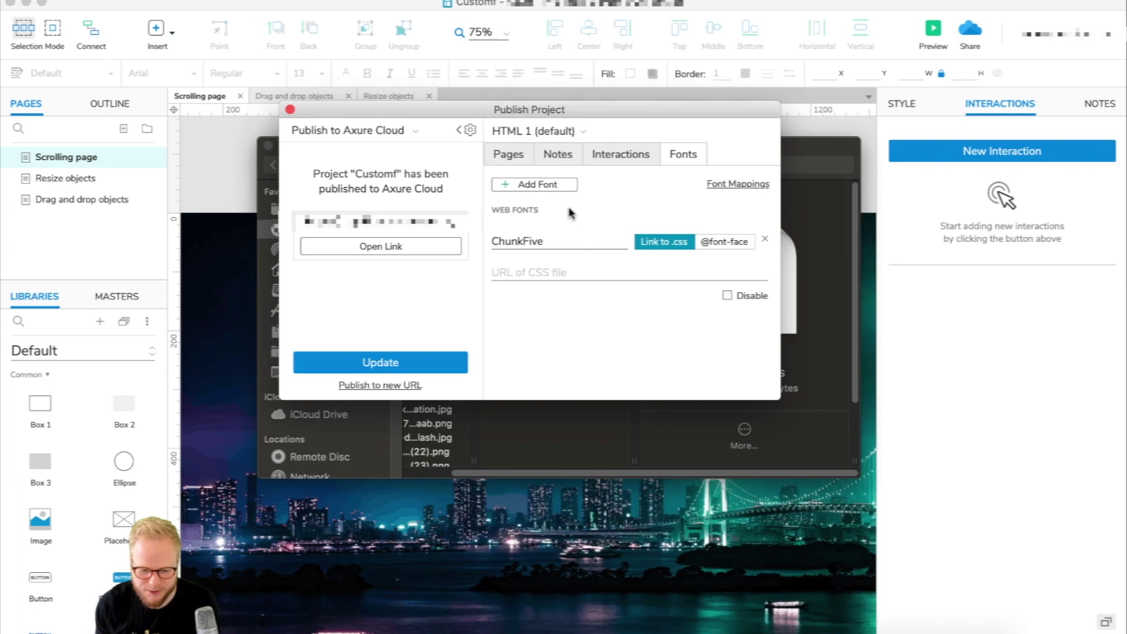
key("super+Tab")
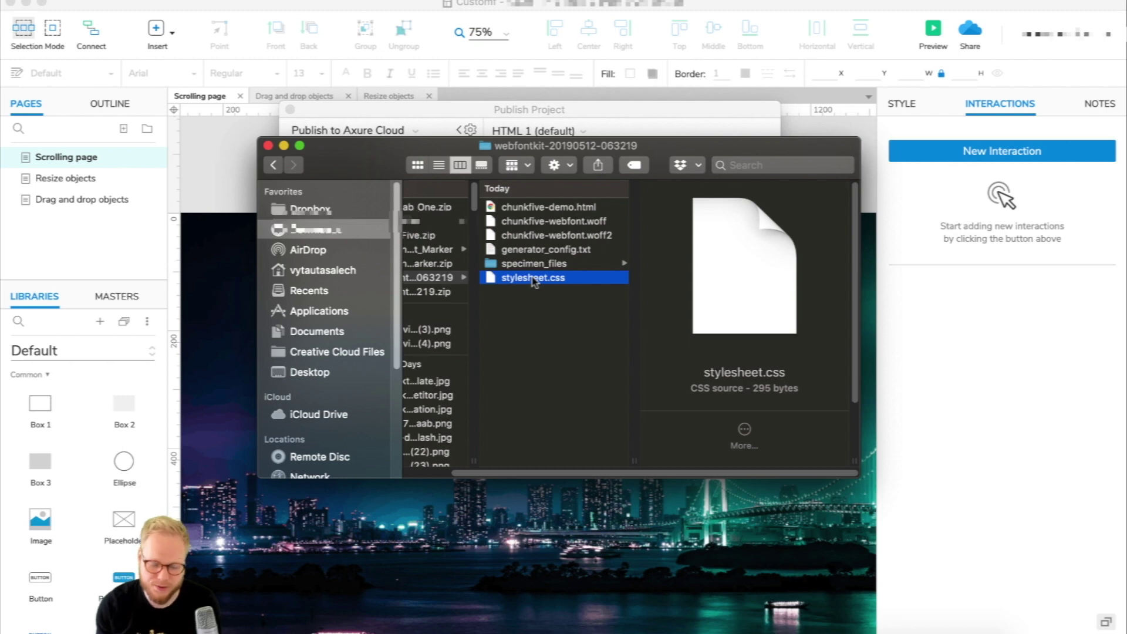
Step: Bring Axure's Publish Project dialog back in front of the Finder window
left_click(345, 111)
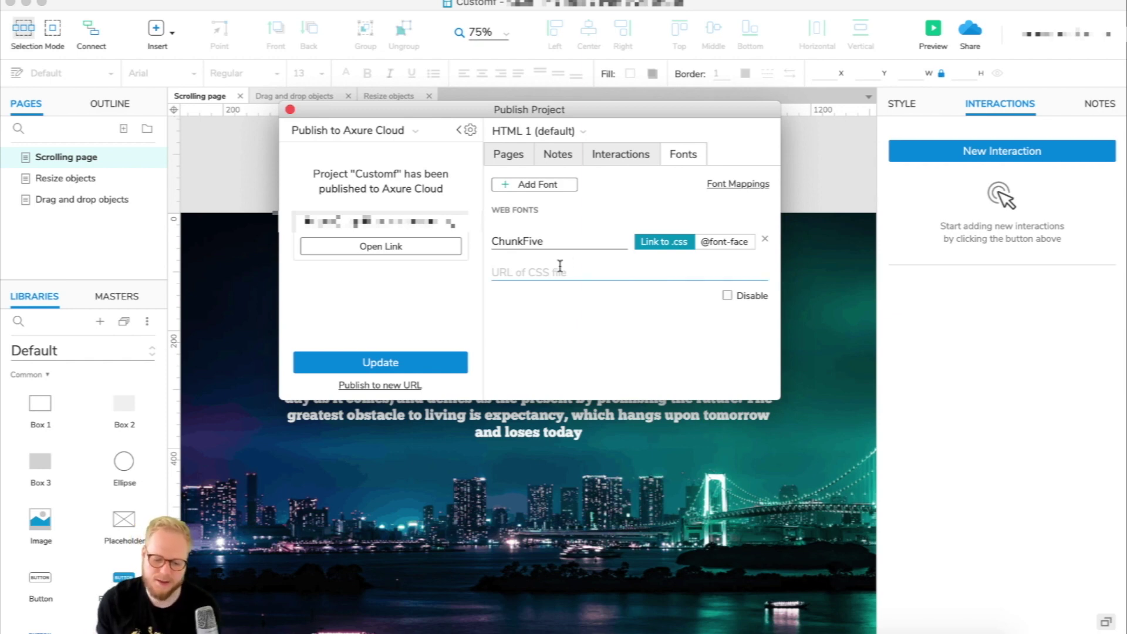
left_click(705, 247)
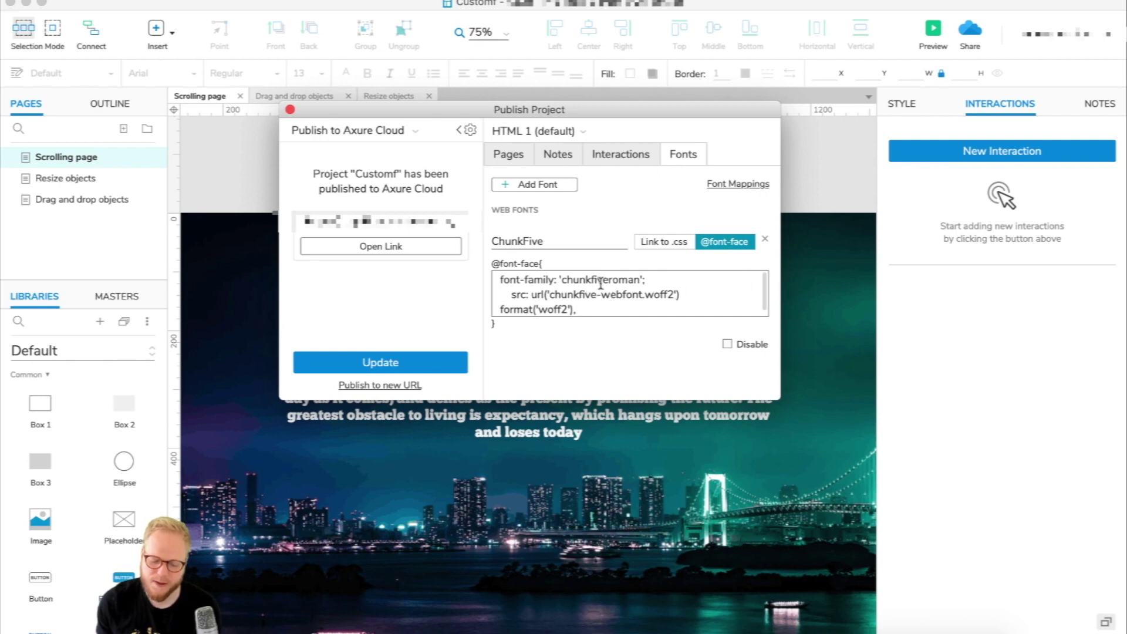
left_click(673, 243)
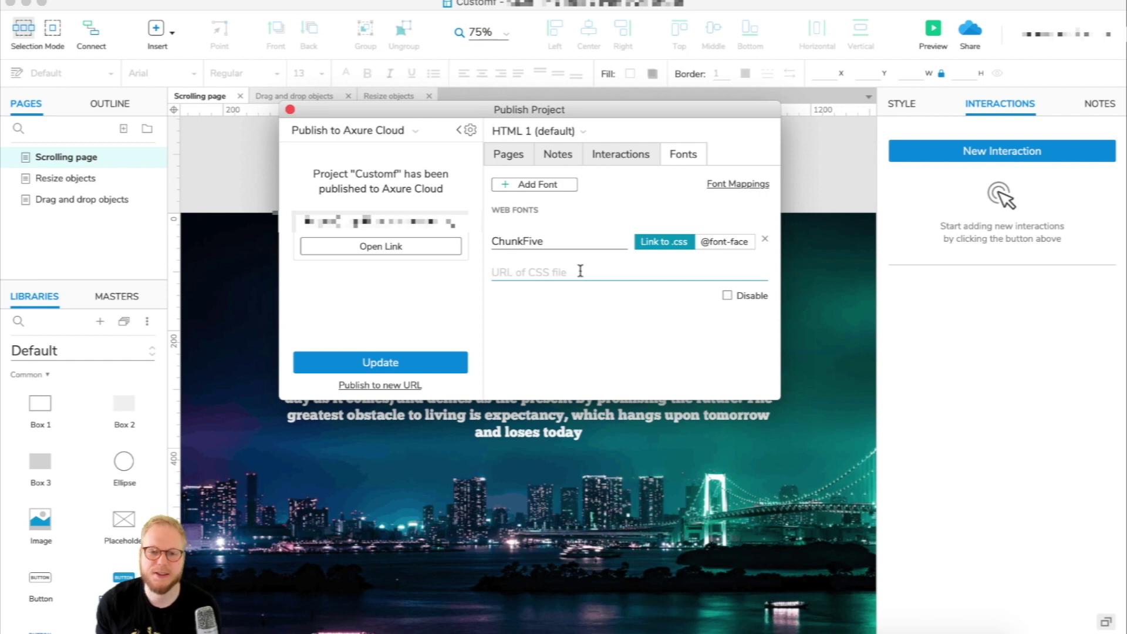